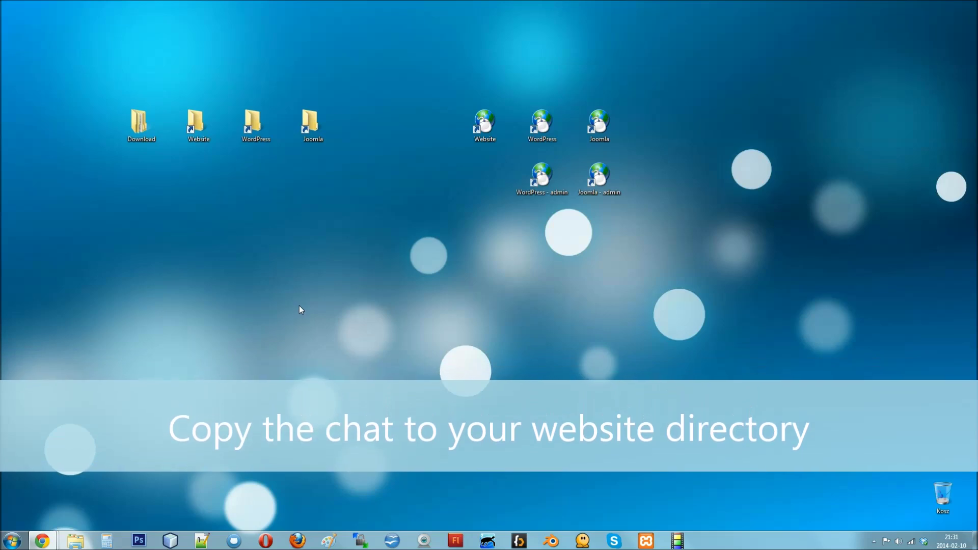
Step: Copy the livechat folder from Download and paste it into the Website folder
{"action": "double_click", "coordinate": [144, 132]}
{"action": "left_click", "coordinate": [452, 174]}
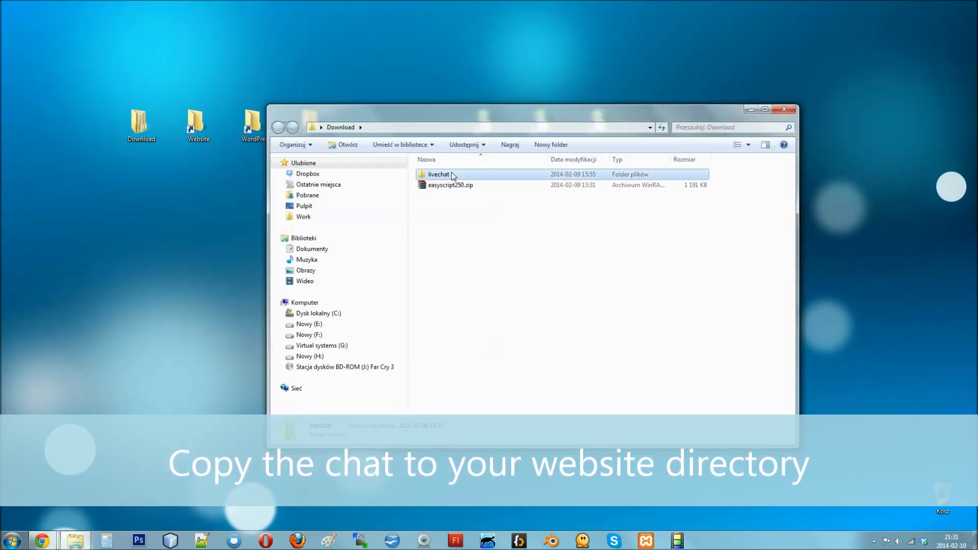
{"action": "right_click", "coordinate": [453, 176]}
{"action": "left_click", "coordinate": [480, 397]}
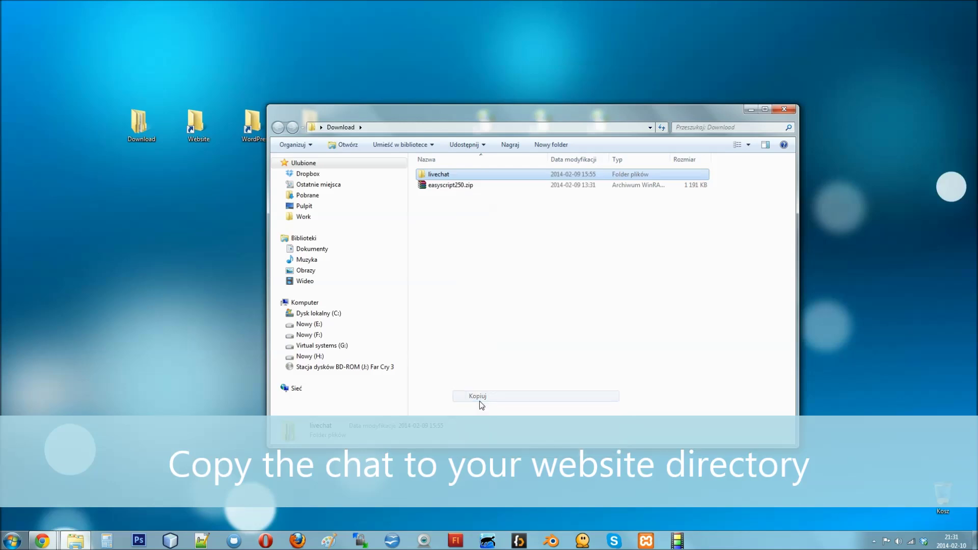
{"action": "left_click", "coordinate": [783, 109]}
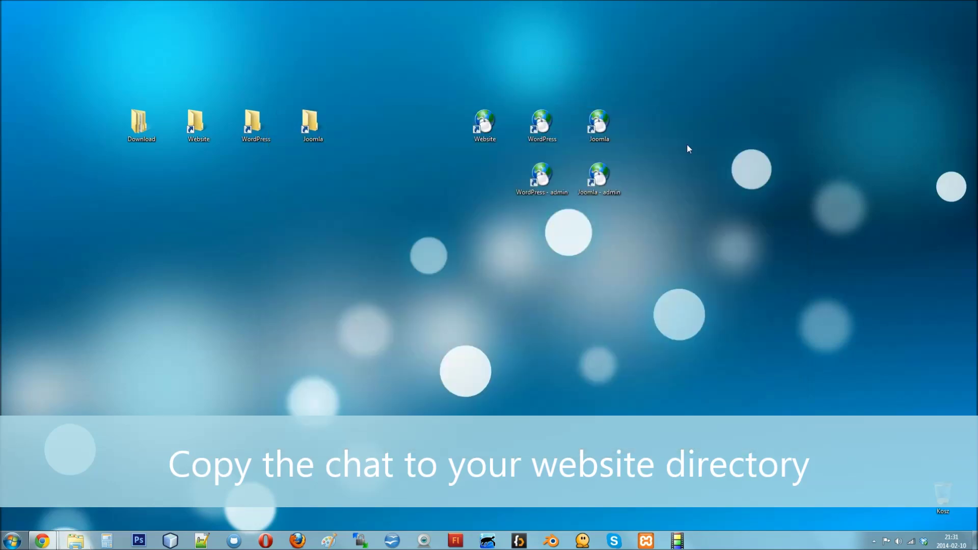
{"action": "double_click", "coordinate": [194, 125]}
{"action": "right_click", "coordinate": [441, 279]}
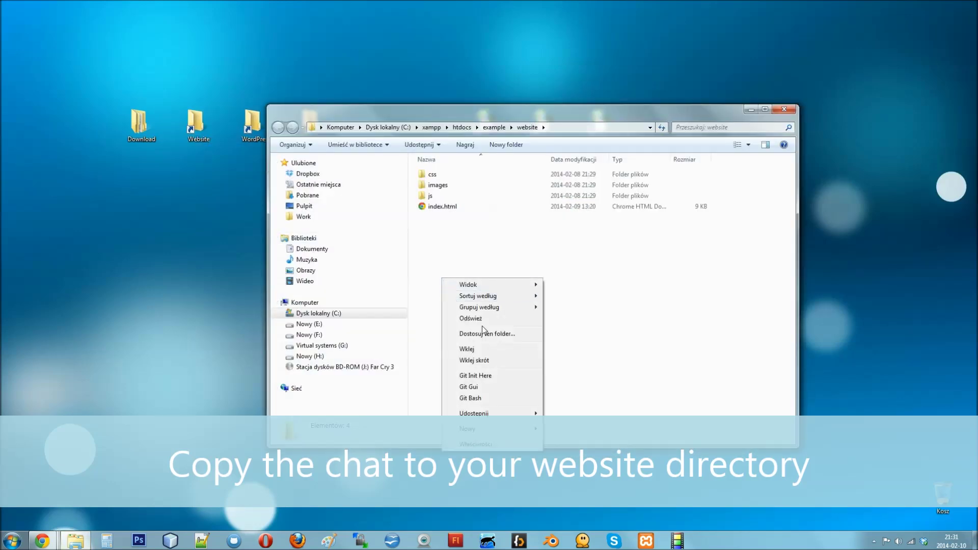
{"action": "left_click", "coordinate": [485, 351]}
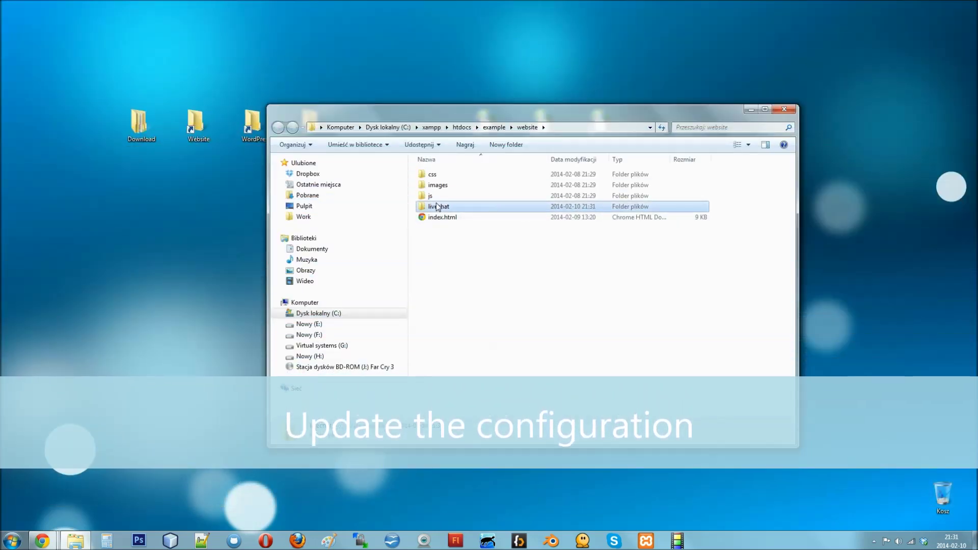
Step: Open livechat/php/config/config.php in Notepad++
{"action": "double_click", "coordinate": [438, 207]}
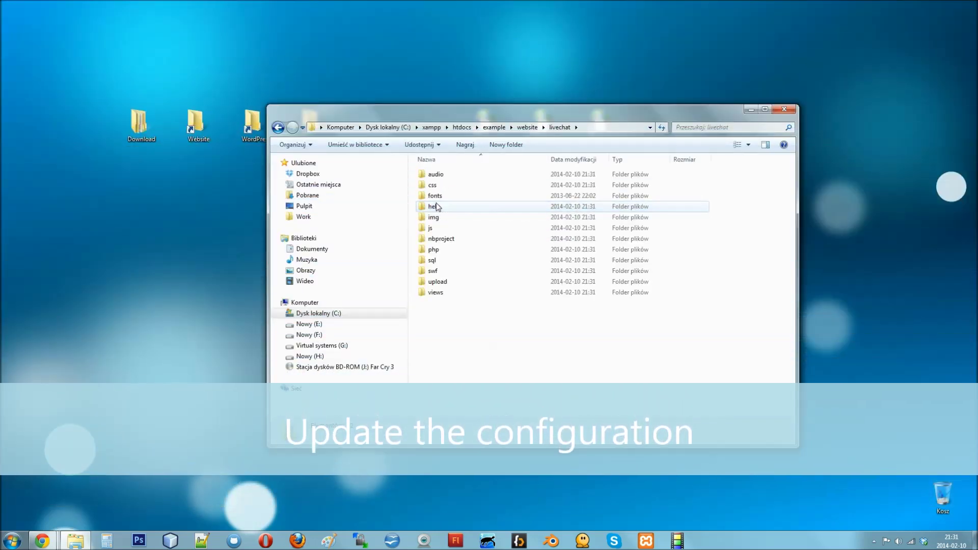
{"action": "double_click", "coordinate": [434, 251]}
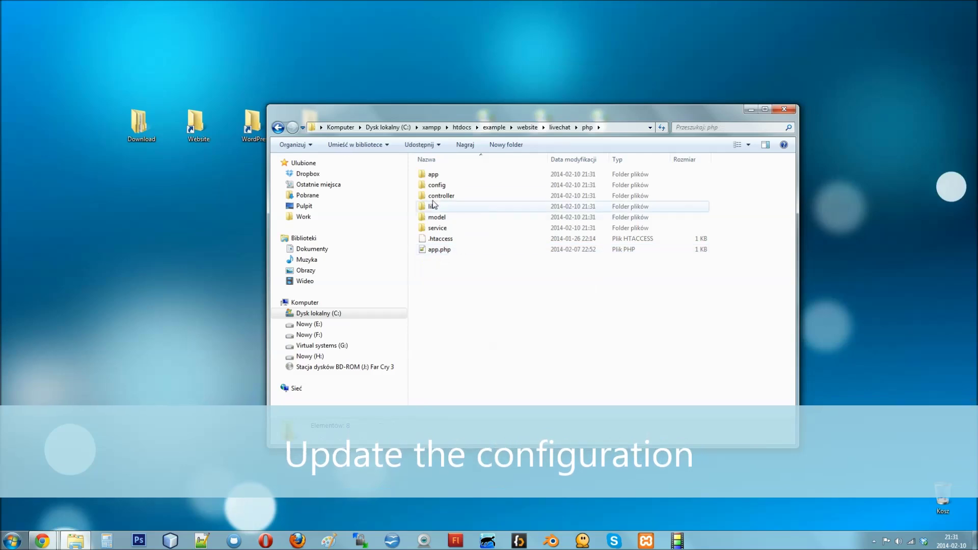
{"action": "left_click", "coordinate": [436, 188]}
{"action": "double_click", "coordinate": [436, 187]}
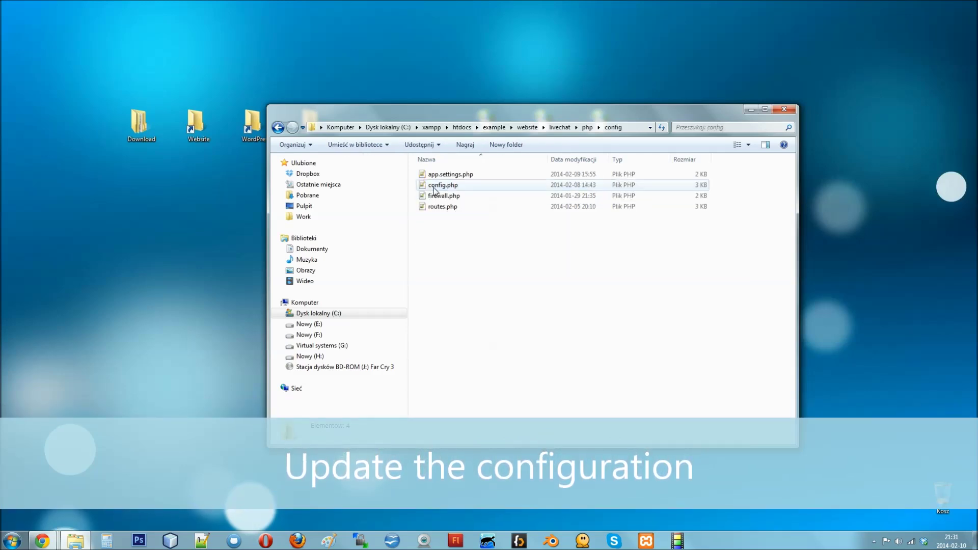
{"action": "double_click", "coordinate": [463, 187]}
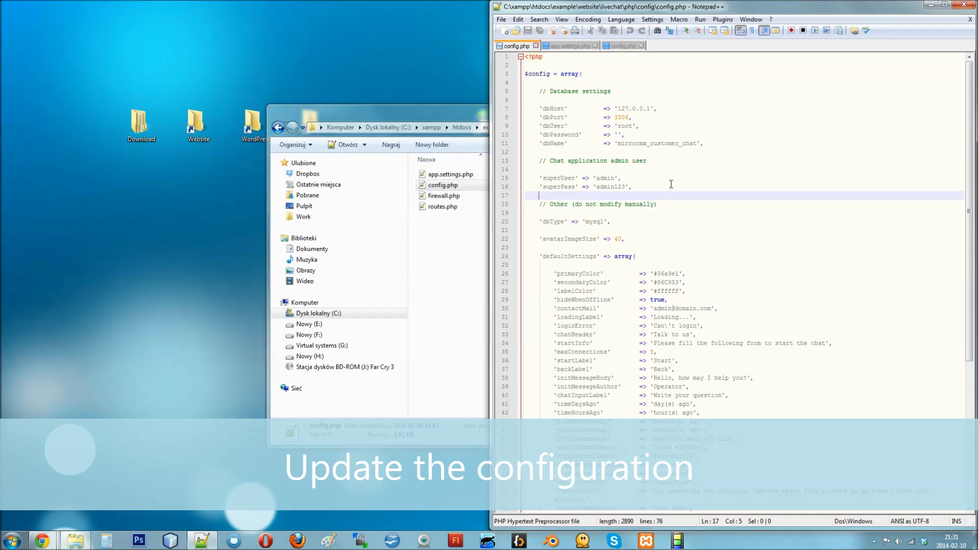
Step: Check the dbHost, dbPort, dbUser, dbPassword, dbName, superUser and superPass values, then close Notepad++
{"action": "double_click", "coordinate": [557, 108]}
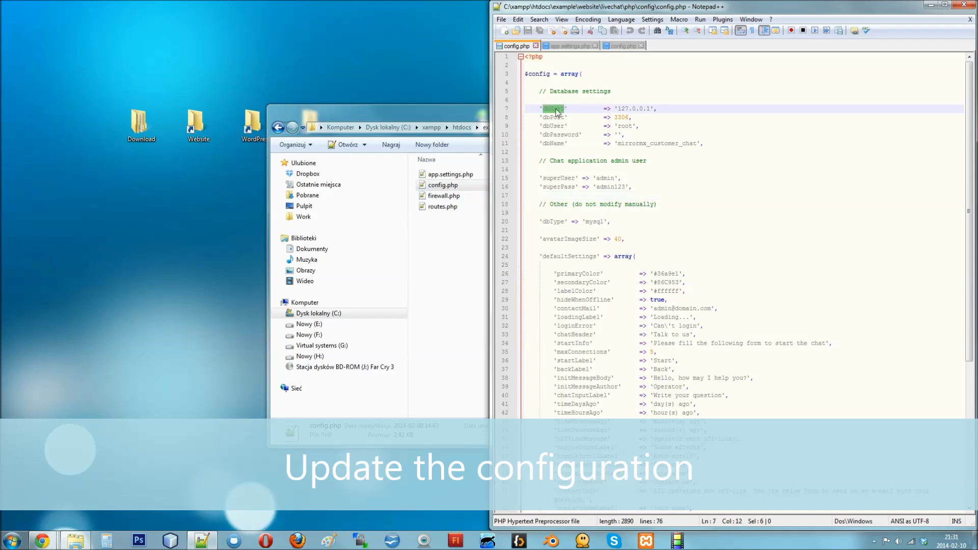
{"action": "double_click", "coordinate": [553, 118]}
{"action": "double_click", "coordinate": [553, 127]}
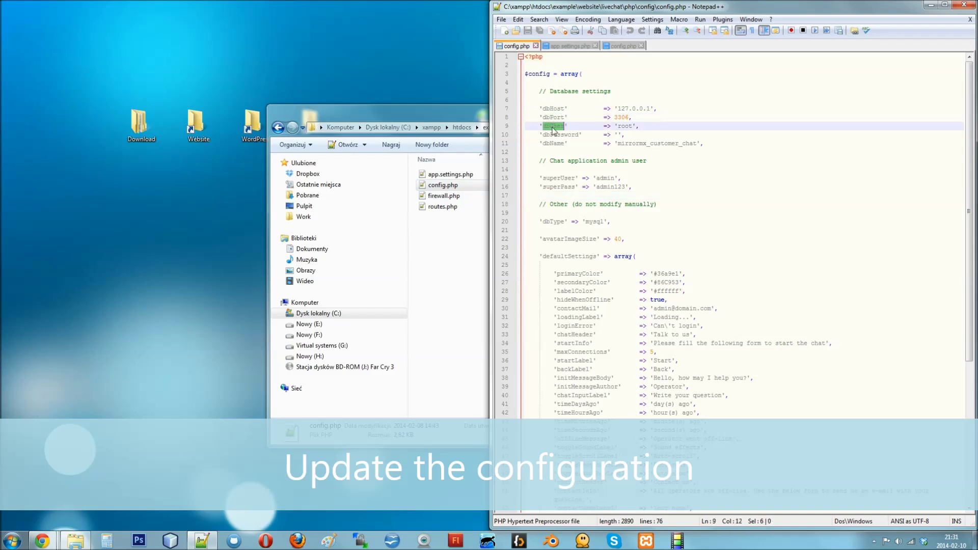
{"action": "double_click", "coordinate": [553, 135]}
{"action": "double_click", "coordinate": [553, 143]}
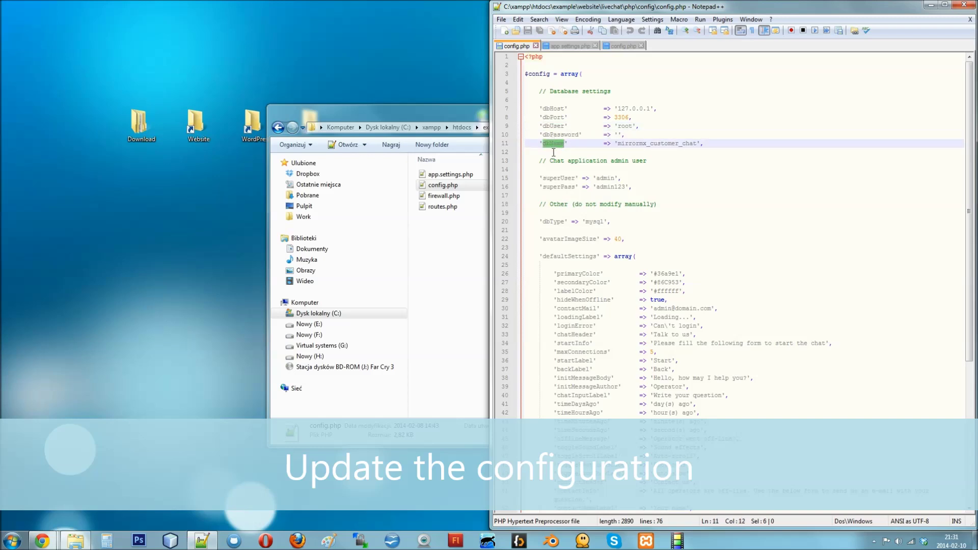
{"action": "double_click", "coordinate": [557, 178]}
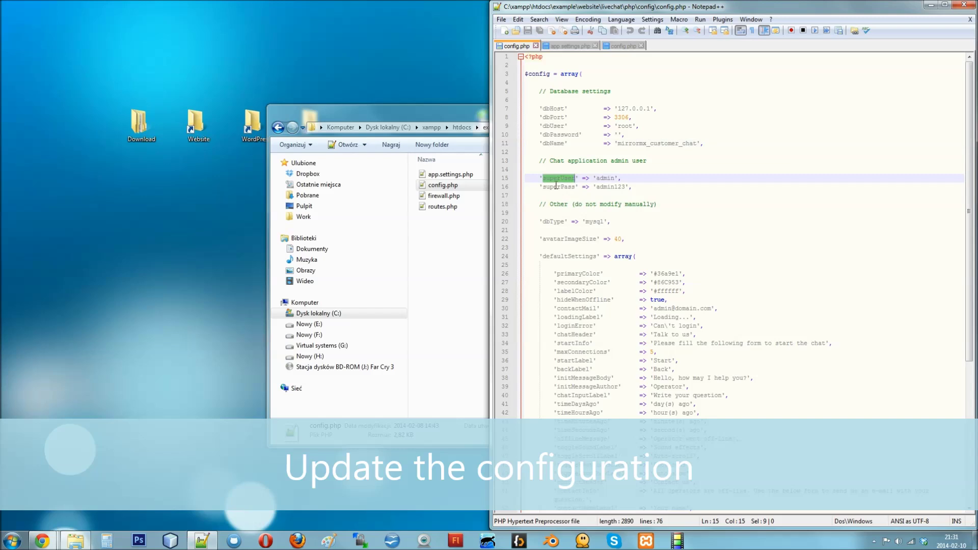
{"action": "double_click", "coordinate": [557, 187]}
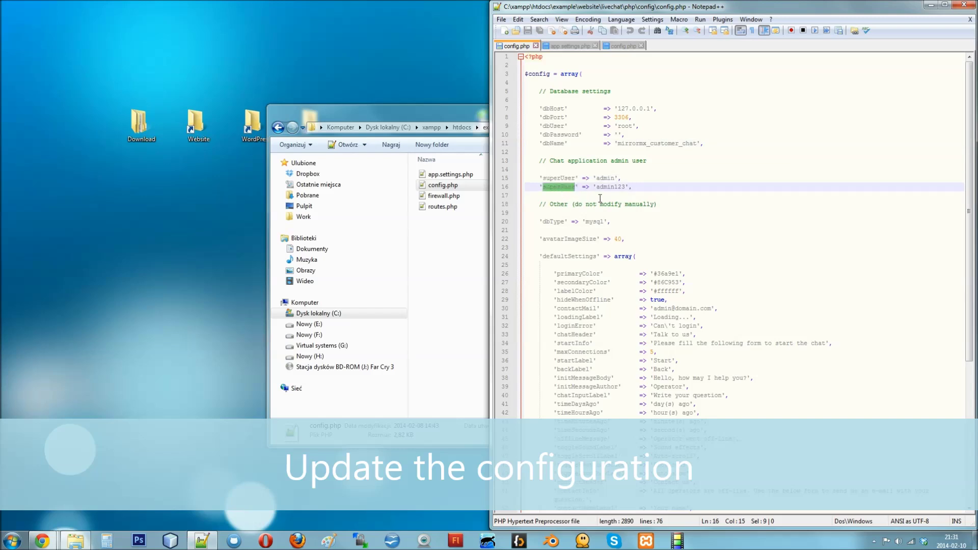
{"action": "left_click", "coordinate": [965, 6]}
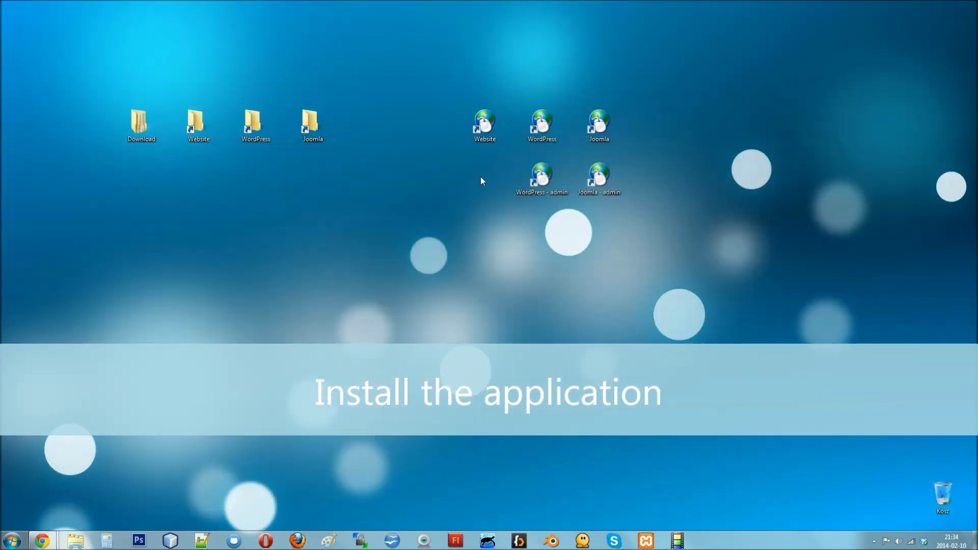
Step: Open the local website at livechat/php/app.php/admin and log in with the admin account
{"action": "double_click", "coordinate": [482, 123]}
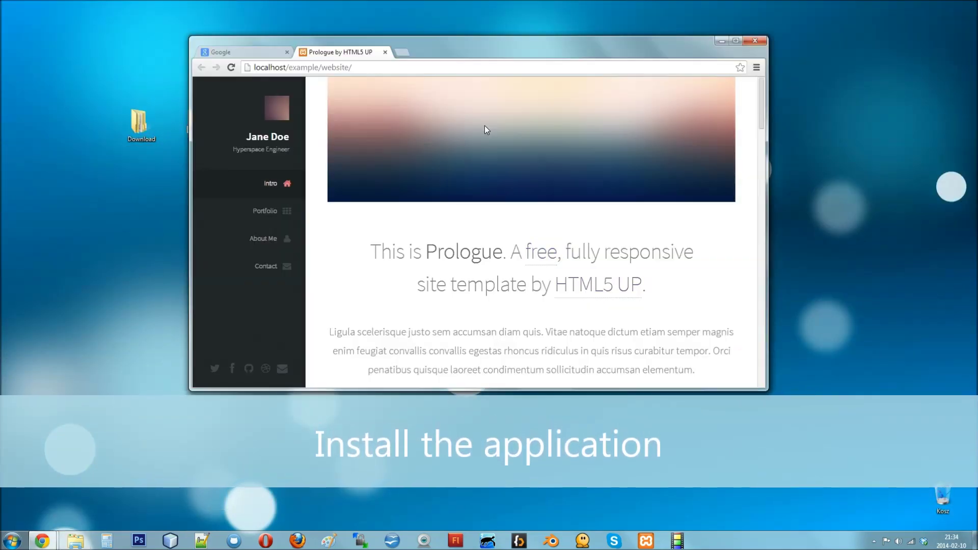
{"action": "left_click", "coordinate": [430, 70]}
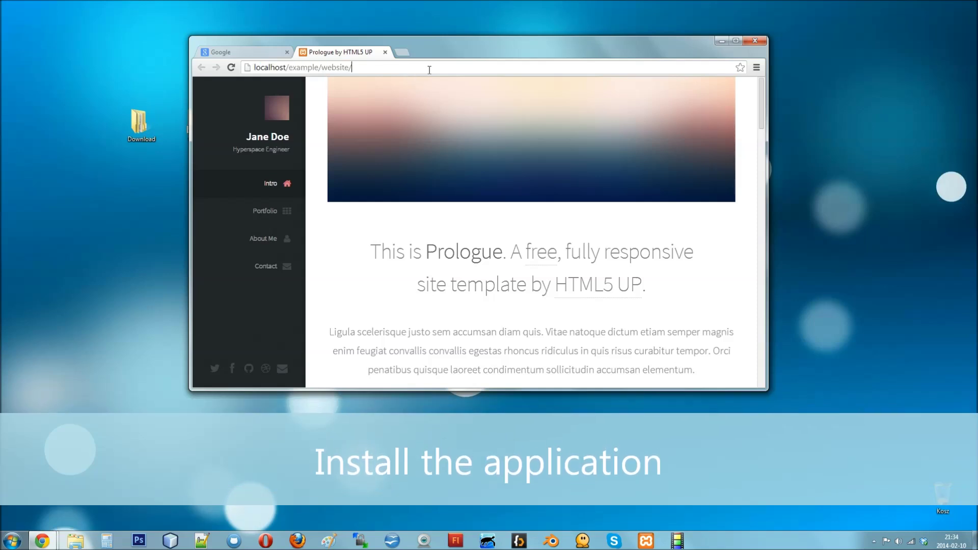
{"action": "type", "text": "livechat/php/app.php/admin"}
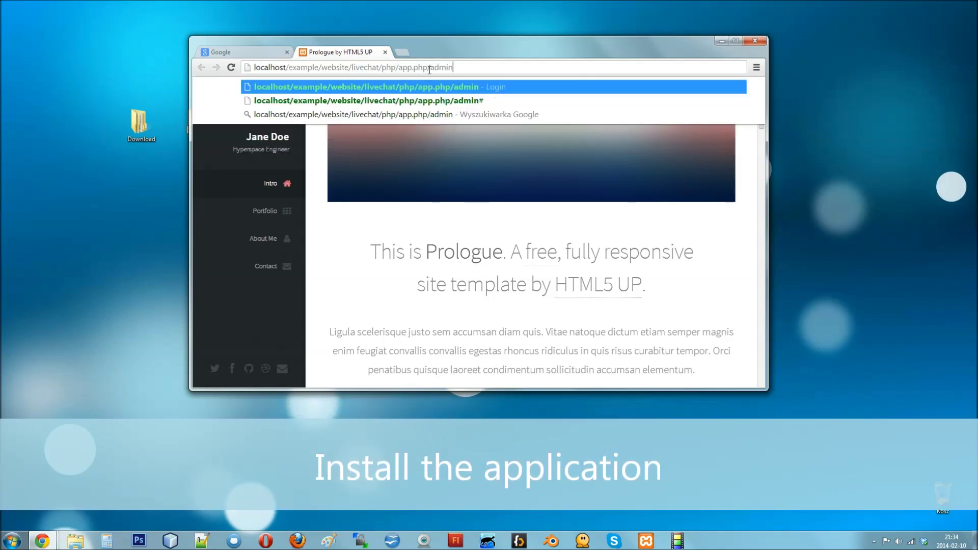
{"action": "key", "text": "Return"}
{"action": "type", "text": "admin"}
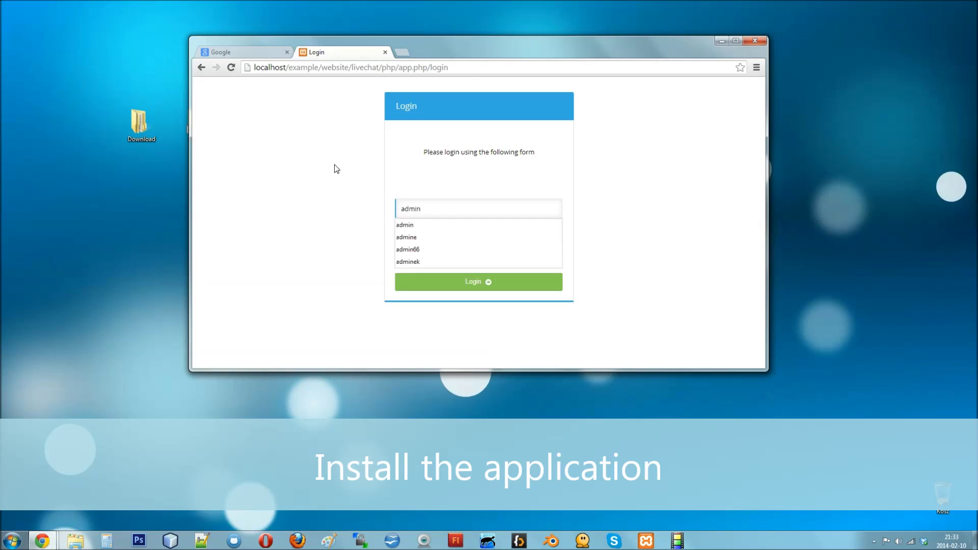
{"action": "key", "text": "Tab"}
{"action": "type", "text": "a"}
{"action": "key", "text": "Return"}
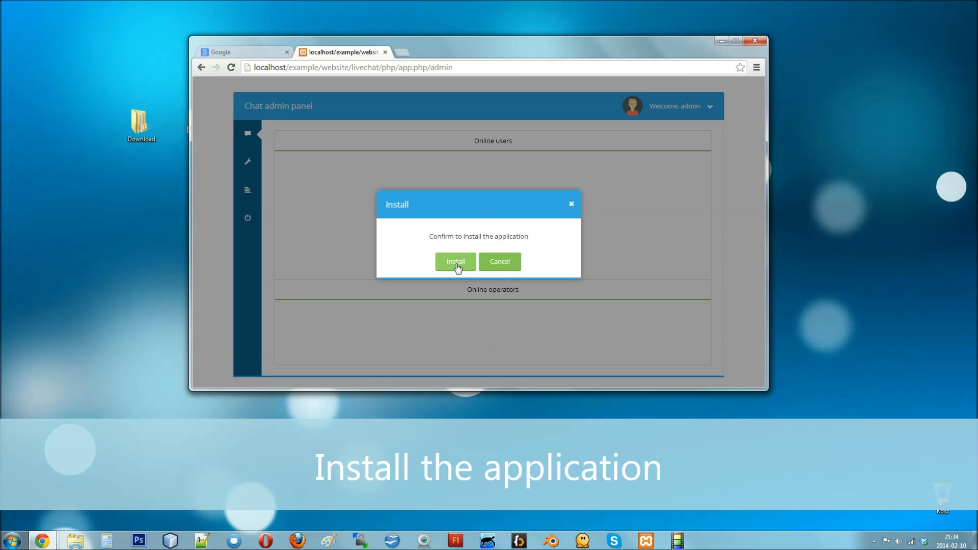
Step: Run the installer to create the mirrormx_customer_chat database and return to the Chat panel
{"action": "left_click", "coordinate": [457, 264]}
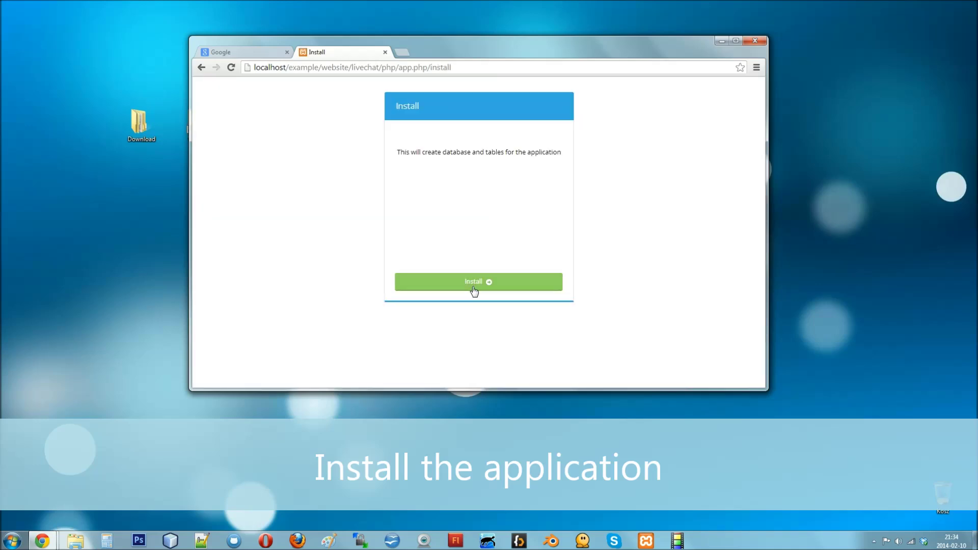
{"action": "left_click", "coordinate": [474, 281]}
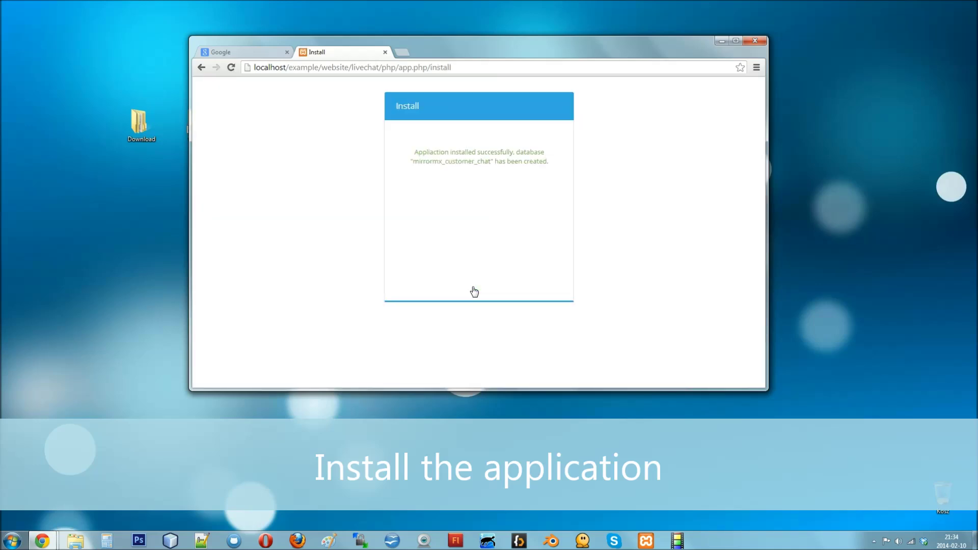
{"action": "left_click", "coordinate": [201, 67]}
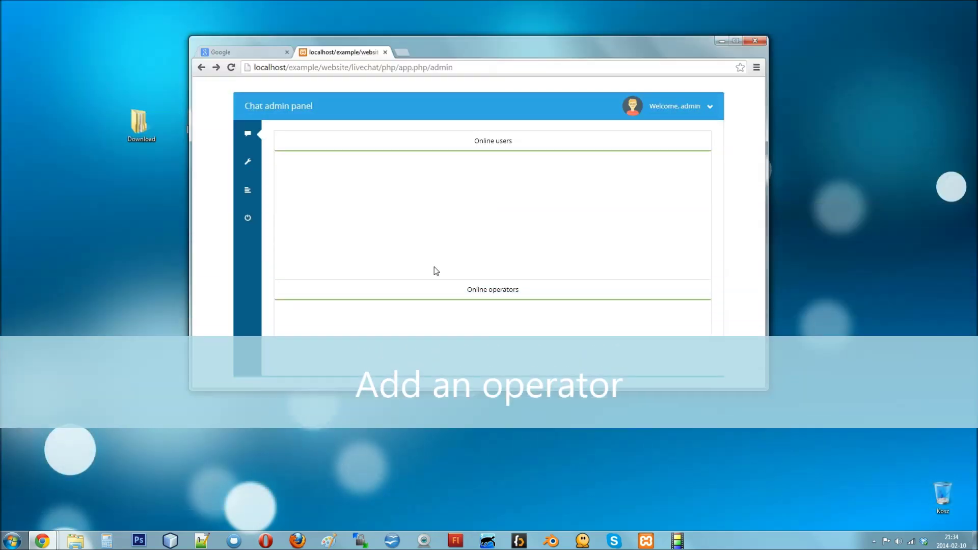
Step: Add a new operator with an e-mail and matching password, and save it
{"action": "left_click", "coordinate": [249, 164]}
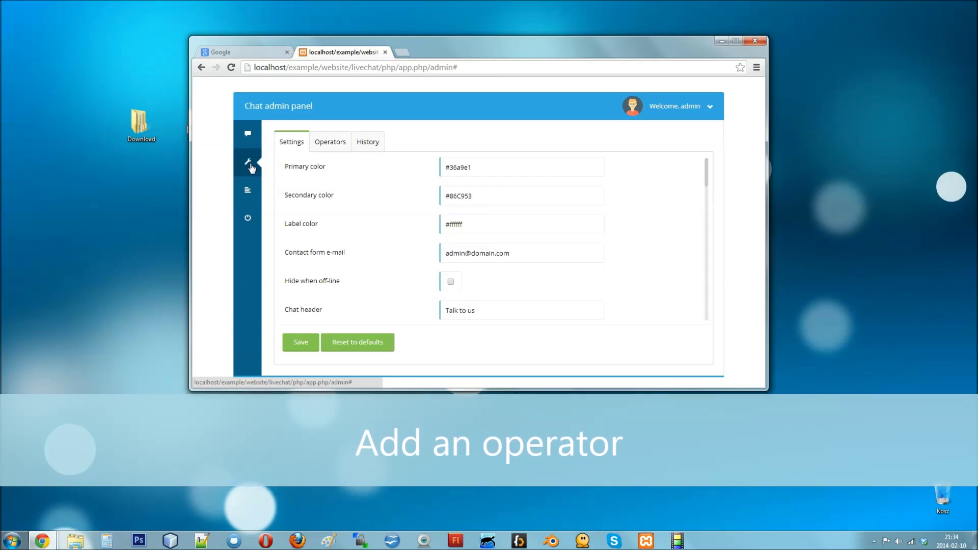
{"action": "left_click", "coordinate": [331, 145]}
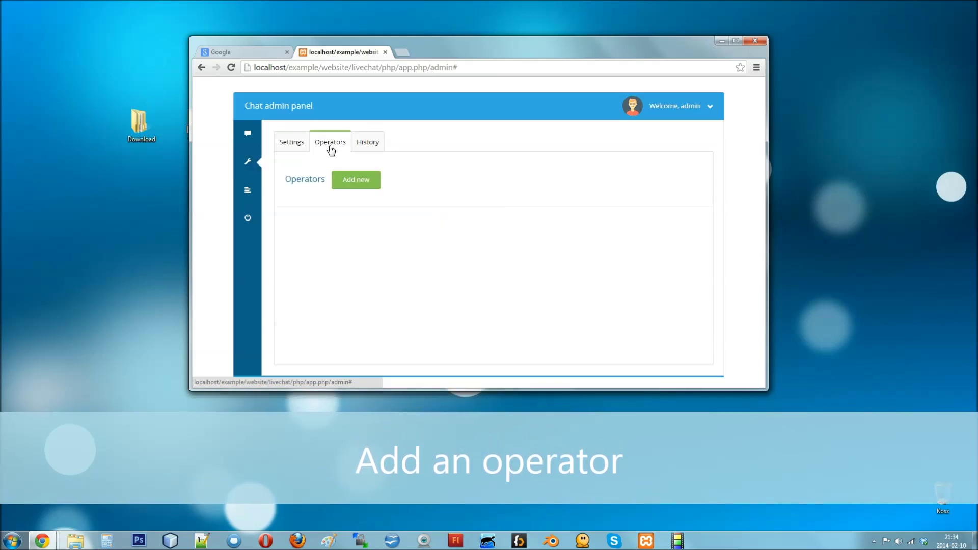
{"action": "left_click", "coordinate": [363, 184]}
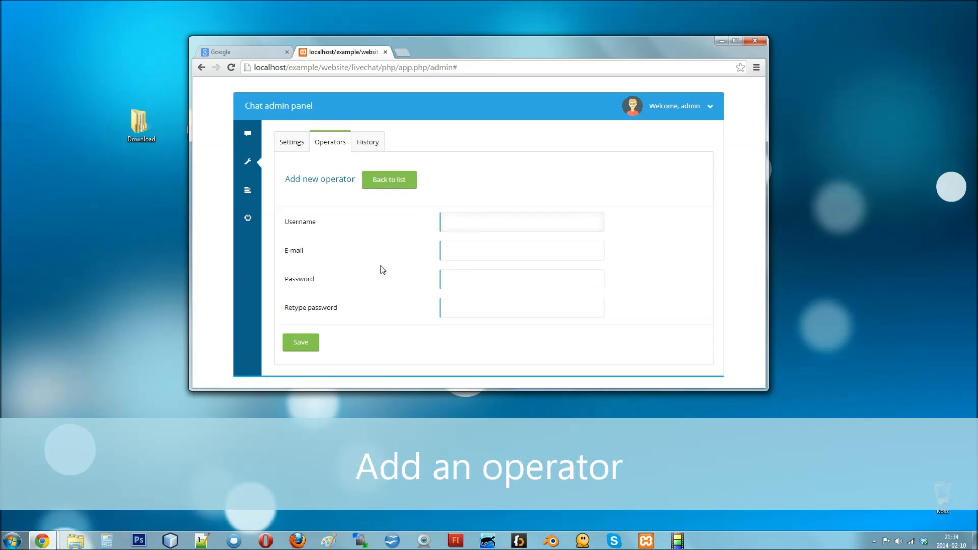
{"action": "key", "text": "Tab"}
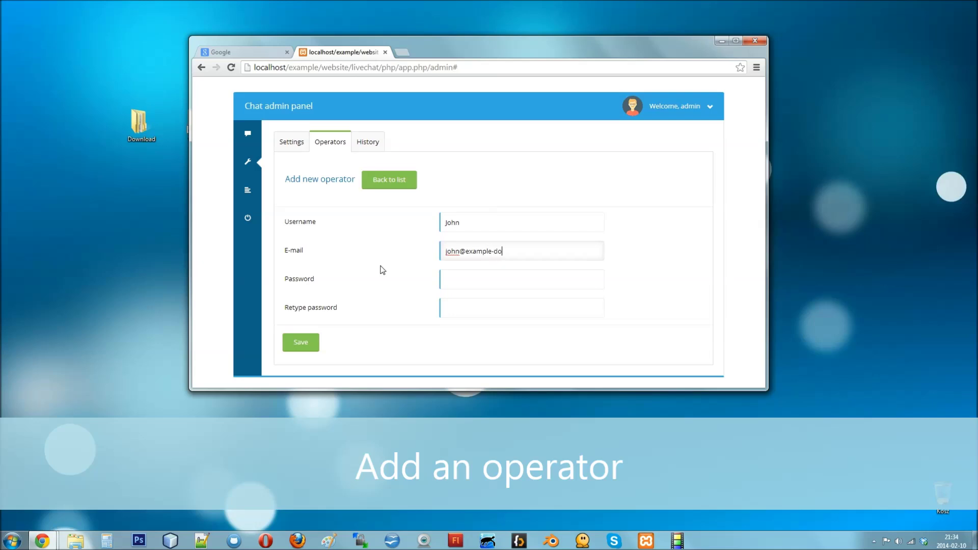
{"action": "key", "text": "Tab"}
{"action": "type", "text": "pas"}
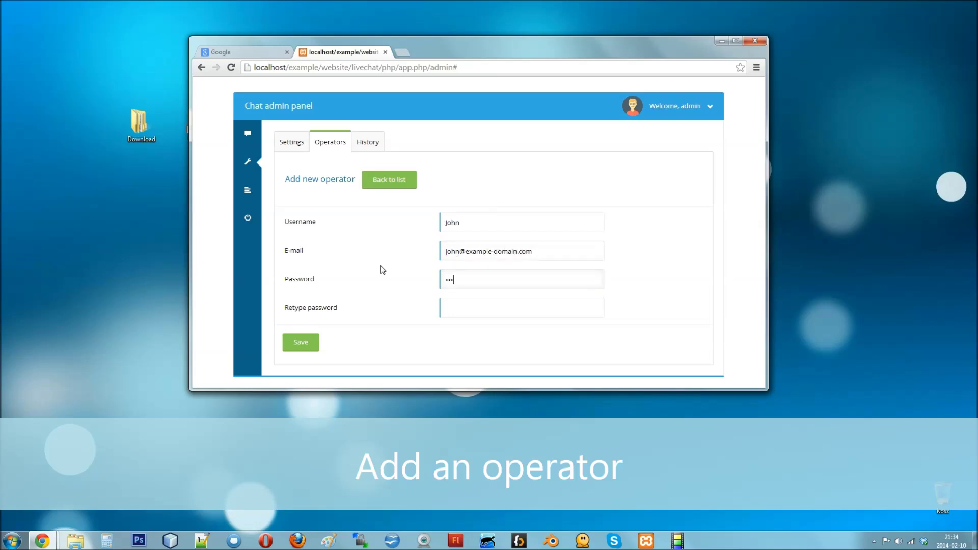
{"action": "type", "text": "swd"}
{"action": "key", "text": "Tab"}
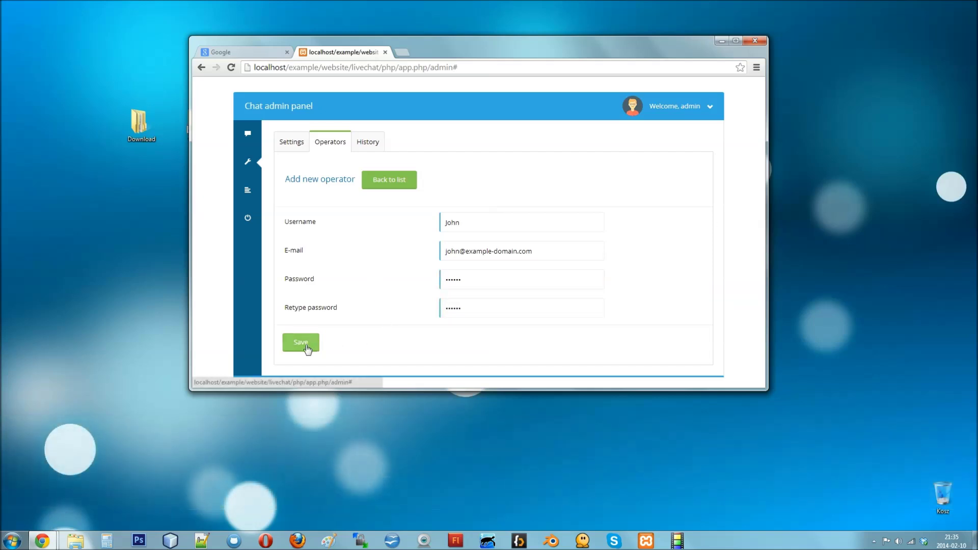
{"action": "left_click", "coordinate": [305, 343]}
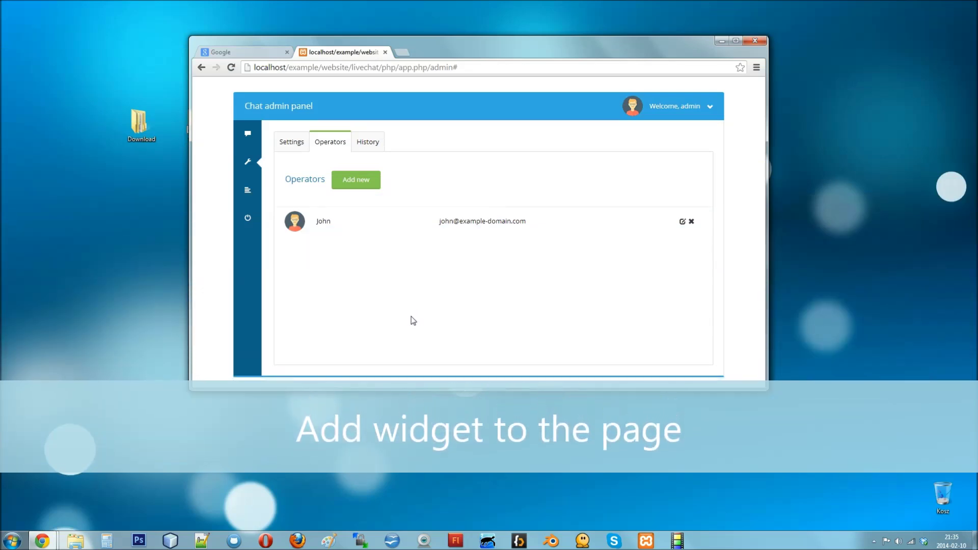
Step: Copy the widget script from Get widget script, then minimize the browser
{"action": "left_click", "coordinate": [668, 108]}
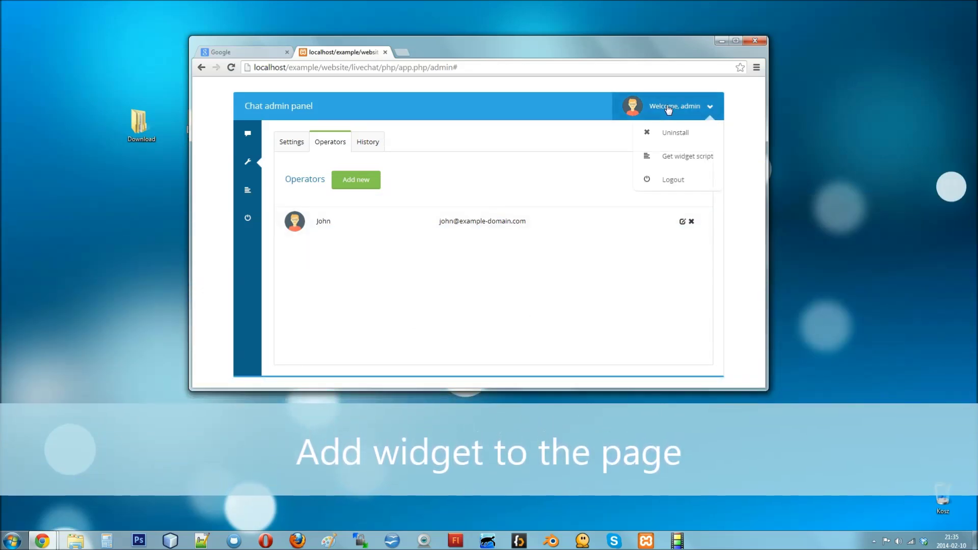
{"action": "left_click", "coordinate": [685, 159]}
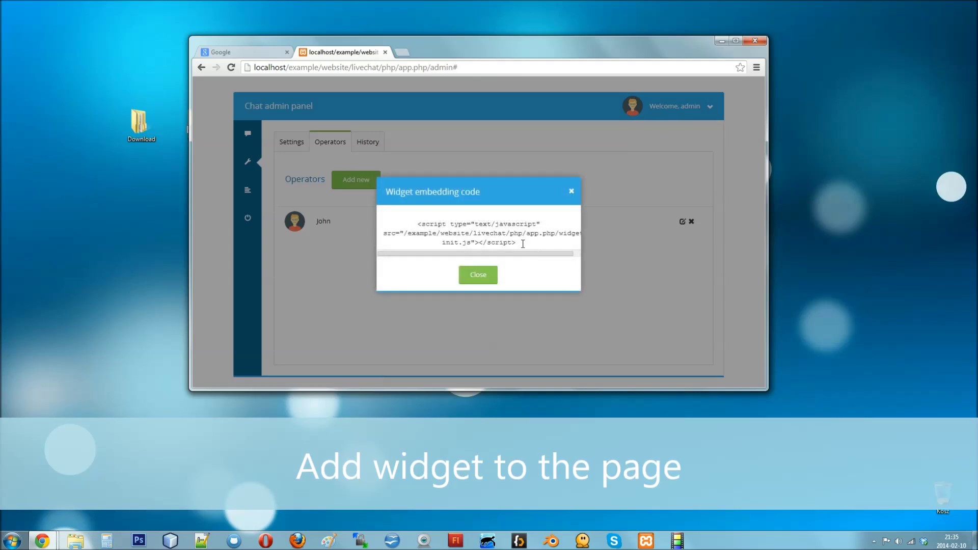
{"action": "left_click_drag", "start_coordinate": [524, 243], "coordinate": [407, 217]}
{"action": "right_click", "coordinate": [452, 225]}
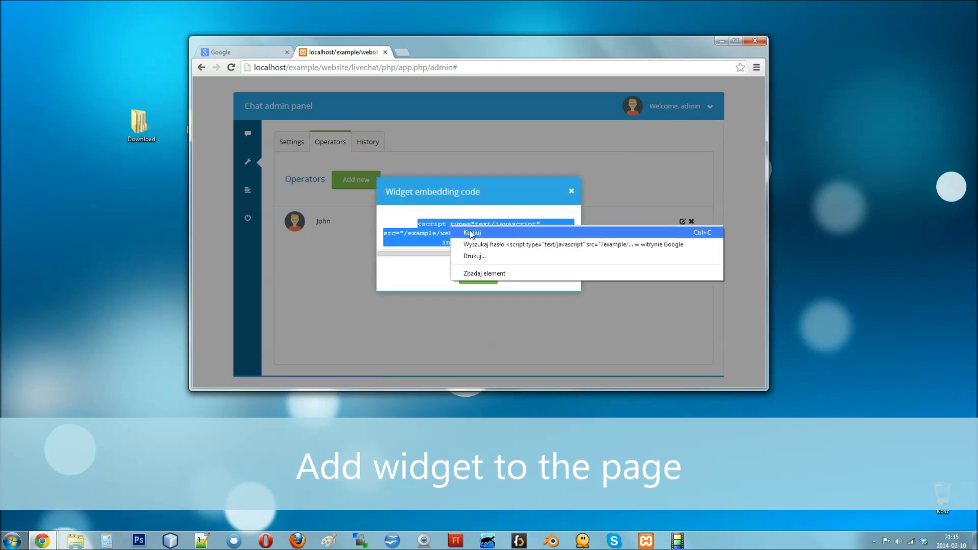
{"action": "left_click", "coordinate": [471, 232]}
{"action": "left_click", "coordinate": [480, 275]}
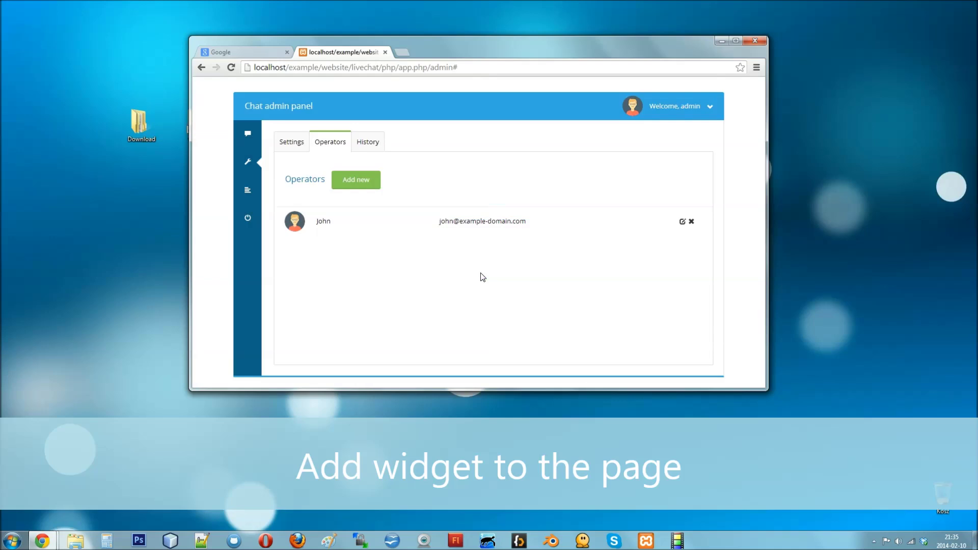
{"action": "left_click", "coordinate": [722, 41]}
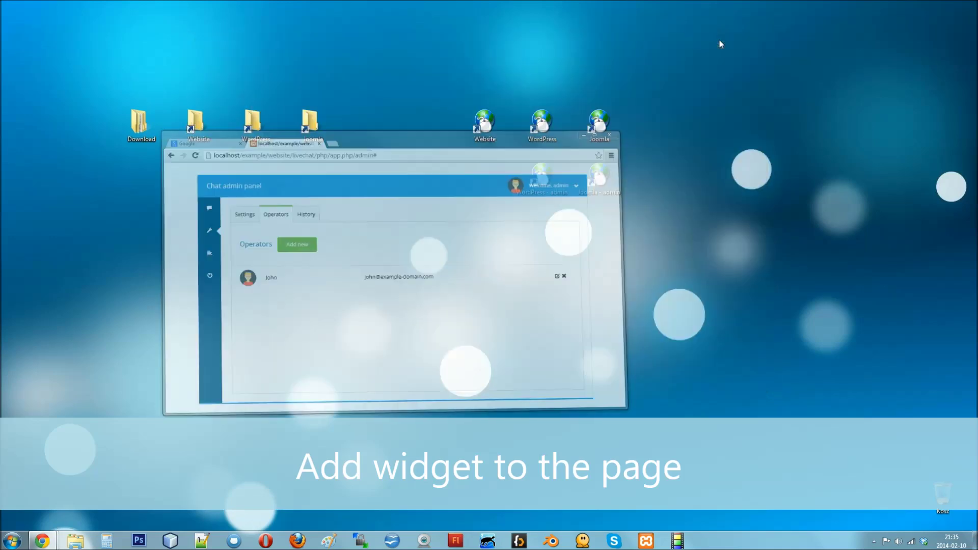
Step: Paste the widget script before </body> in the Website's index.html and save it
{"action": "double_click", "coordinate": [194, 124]}
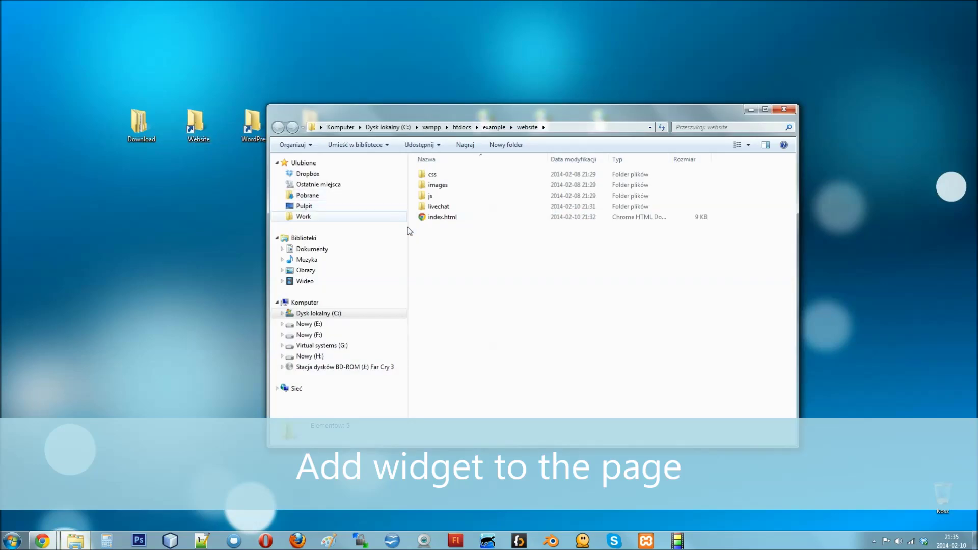
{"action": "right_click", "coordinate": [443, 217]}
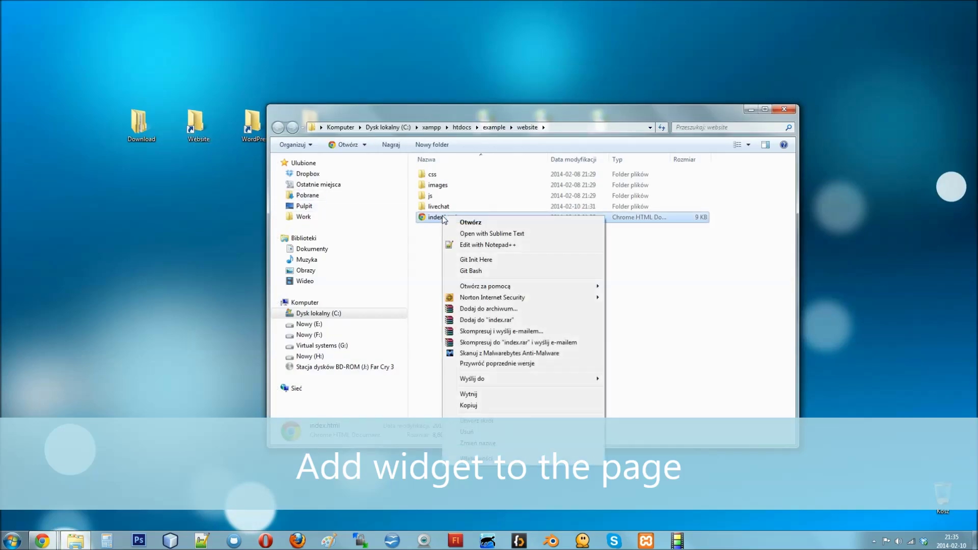
{"action": "left_click", "coordinate": [477, 245]}
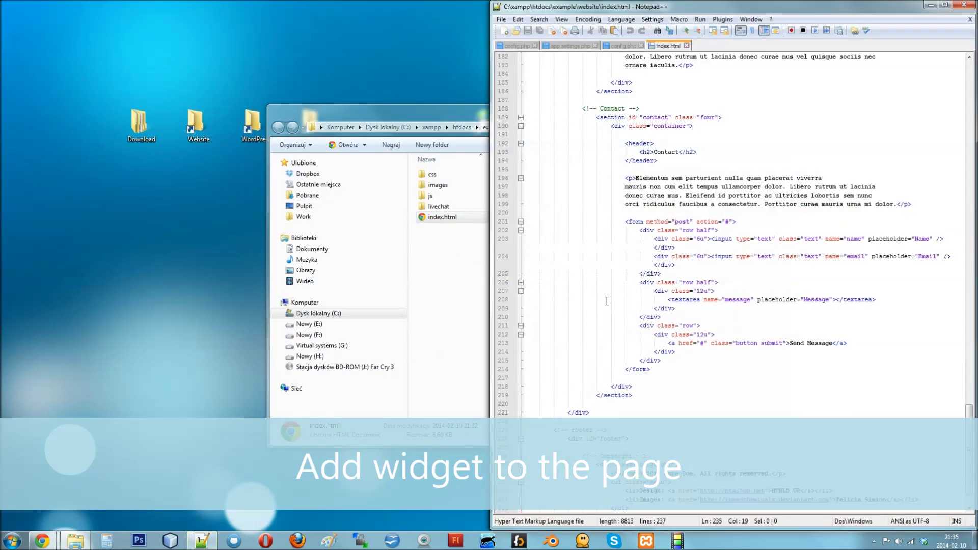
{"action": "left_click_drag", "start_coordinate": [971, 430], "coordinate": [942, 461]}
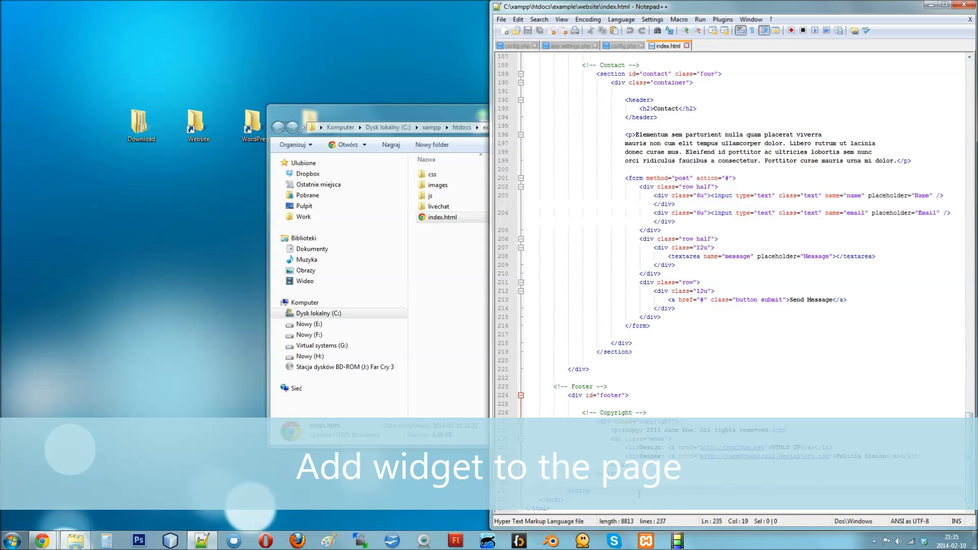
{"action": "key", "text": "Return"}
{"action": "key", "text": "Return"}
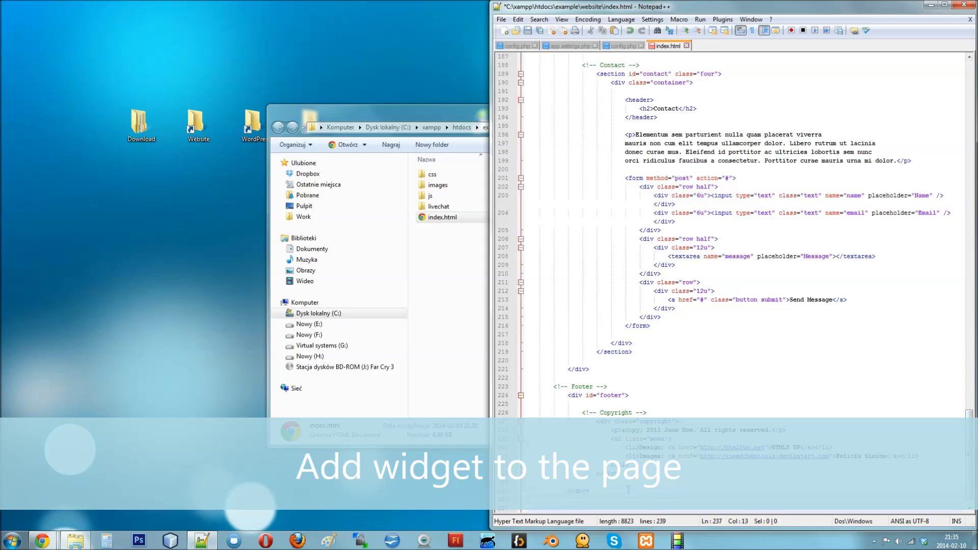
{"action": "key", "text": "ctrl+v"}
{"action": "scroll", "coordinate": [628, 490], "scroll_direction": "down", "scroll_amount": 1}
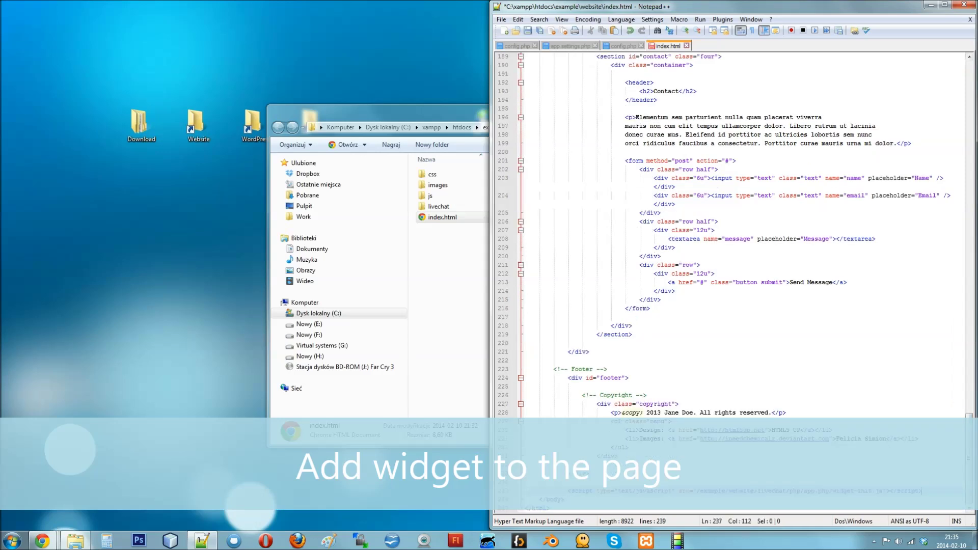
{"action": "key", "text": "ctrl+s"}
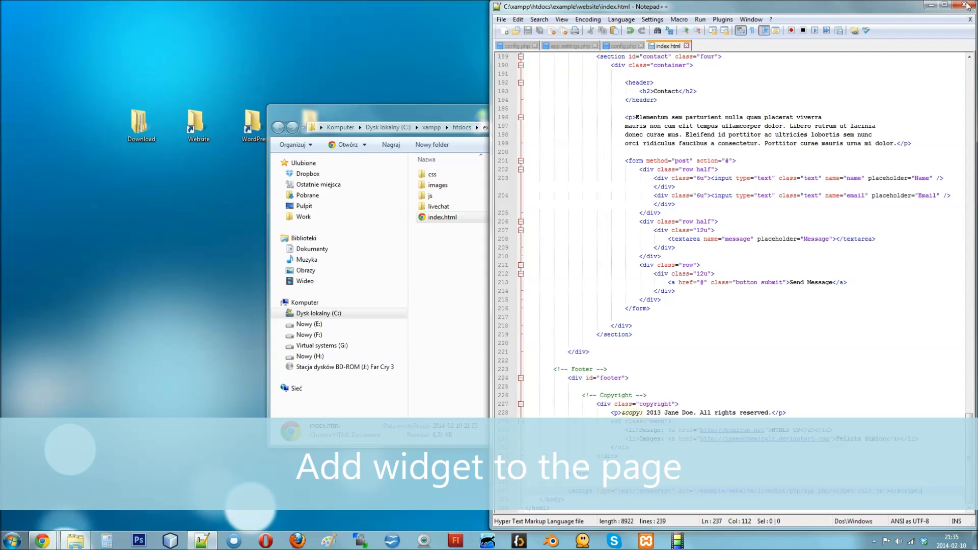
Step: Close the editor and folder, and open the local website to see the Contact us bar
{"action": "left_click", "coordinate": [964, 5]}
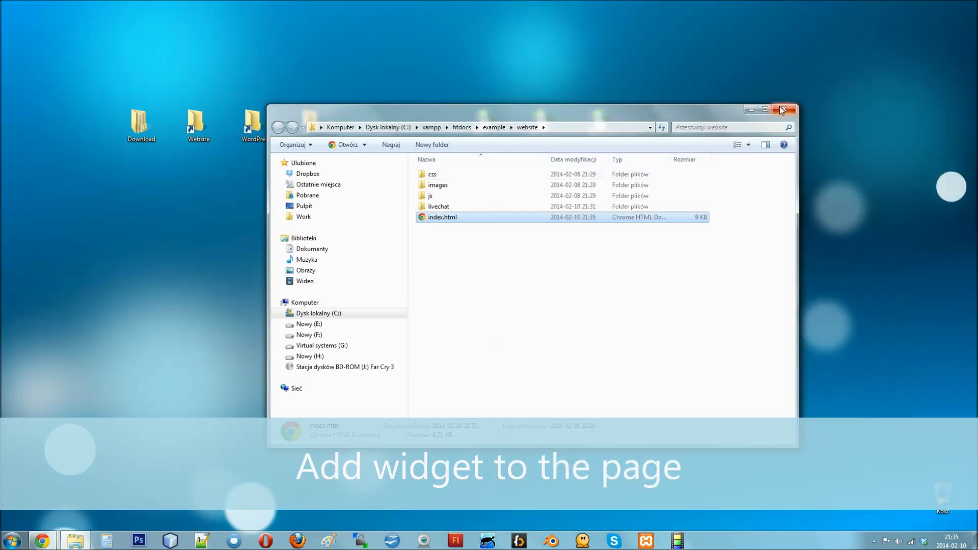
{"action": "left_click", "coordinate": [783, 109]}
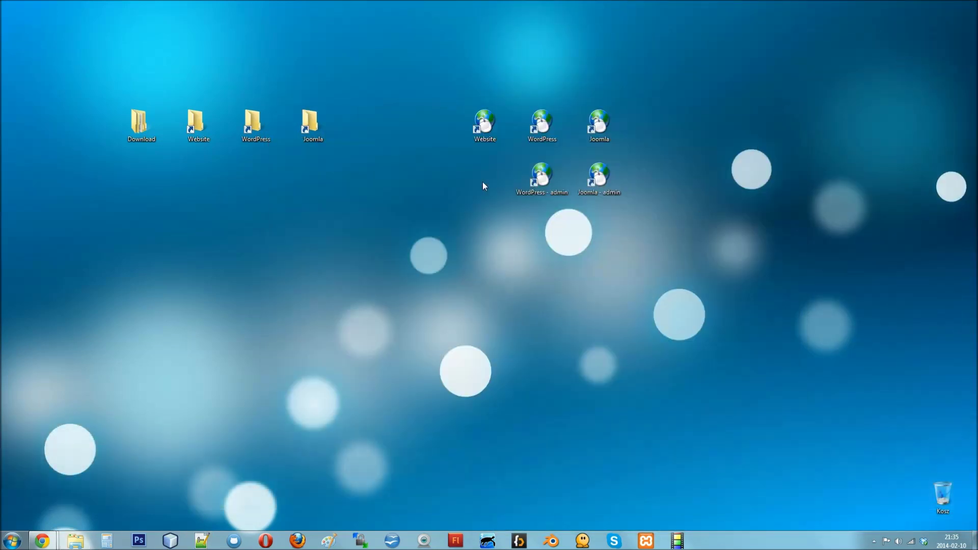
{"action": "double_click", "coordinate": [484, 123]}
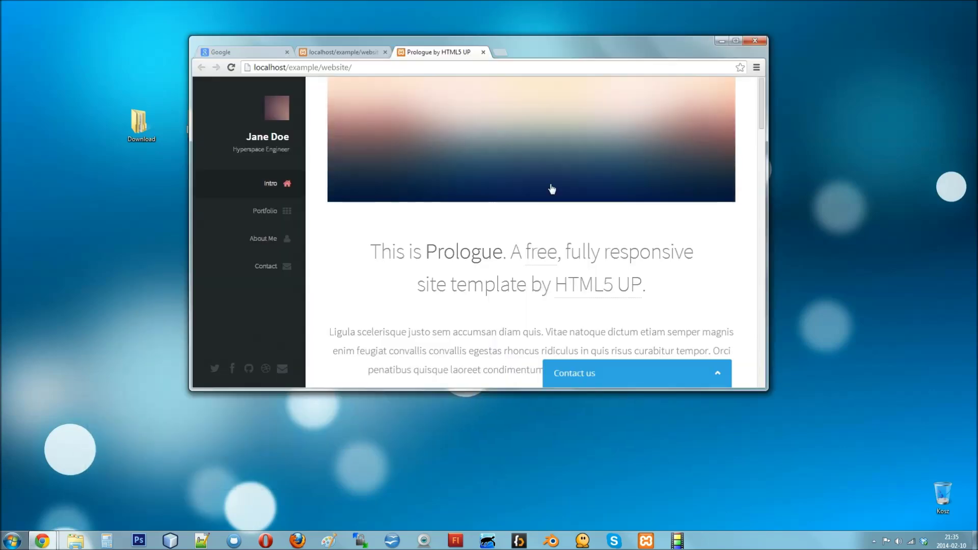
Step: Expand the Contact us widget, then log the admin out of the chat panel
{"action": "left_click", "coordinate": [726, 373]}
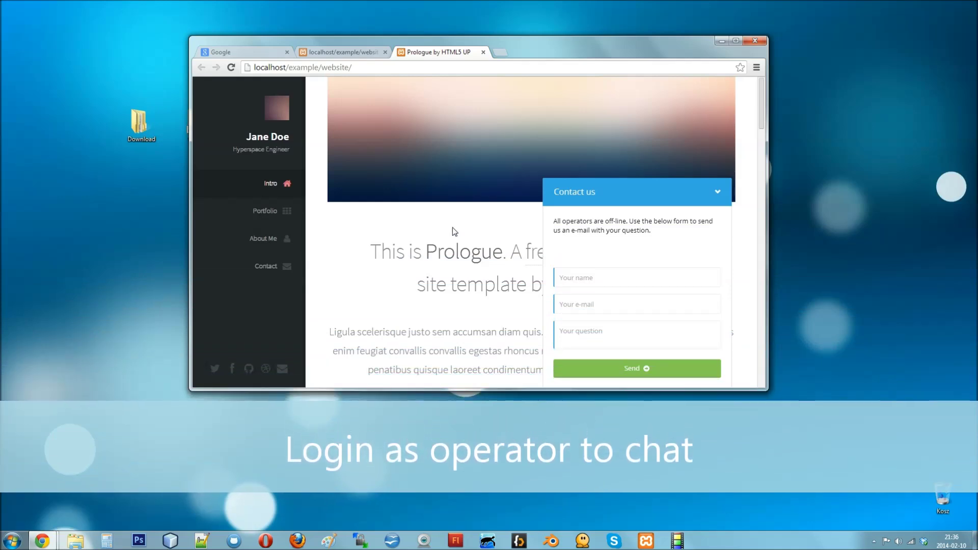
{"action": "left_click", "coordinate": [342, 52]}
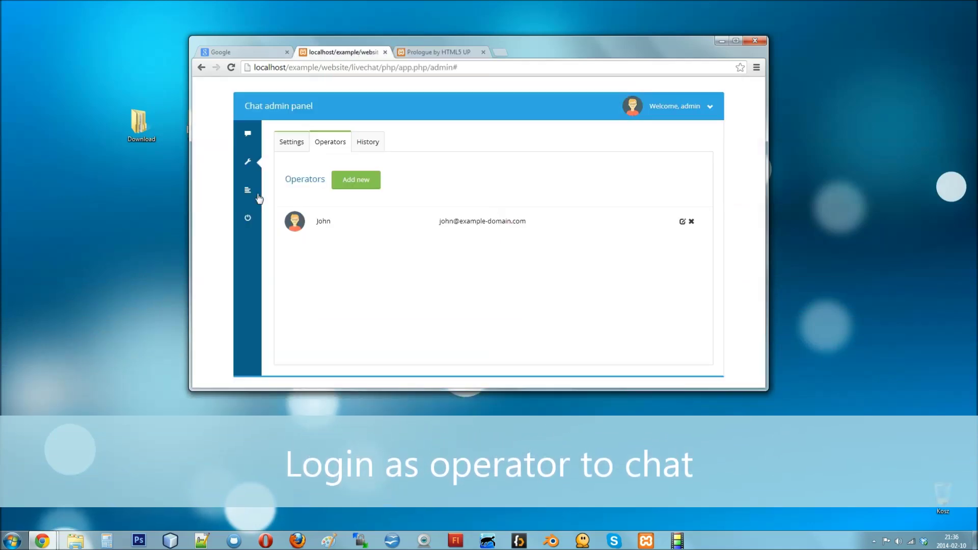
{"action": "left_click", "coordinate": [245, 222]}
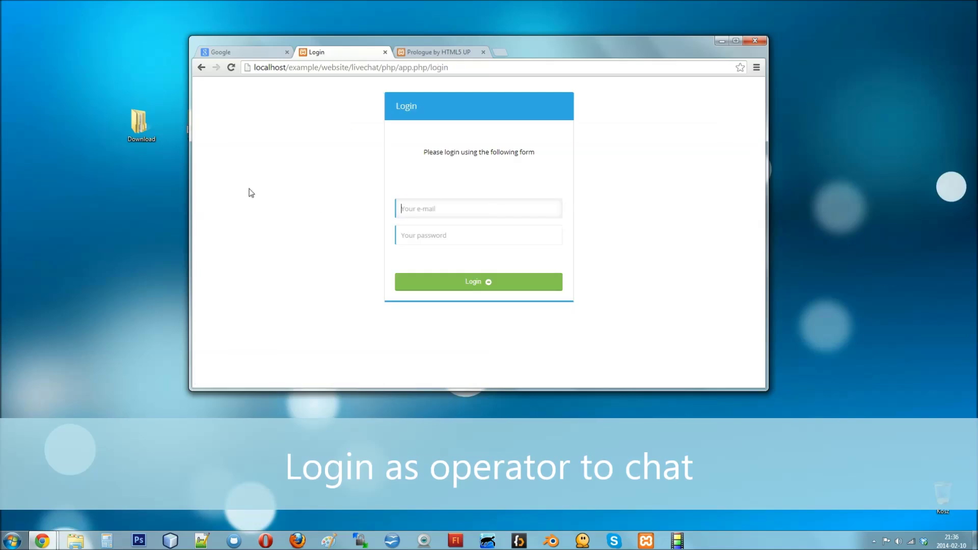
Step: Log in with the new operator's e-mail and password, then return to the website
{"action": "type", "text": "john"}
{"action": "key", "text": "Down"}
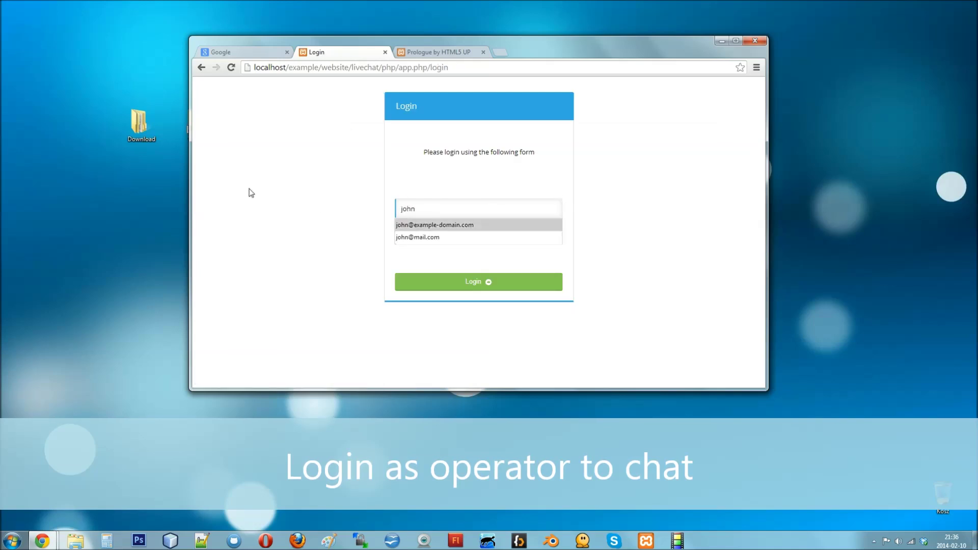
{"action": "key", "text": "Return"}
{"action": "key", "text": "Tab"}
{"action": "type", "text": "123"}
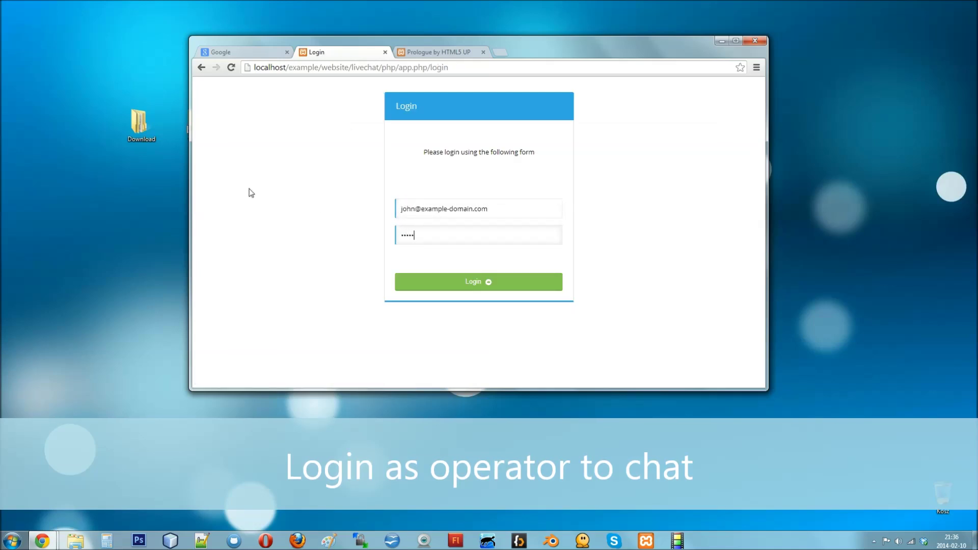
{"action": "key", "text": "Return"}
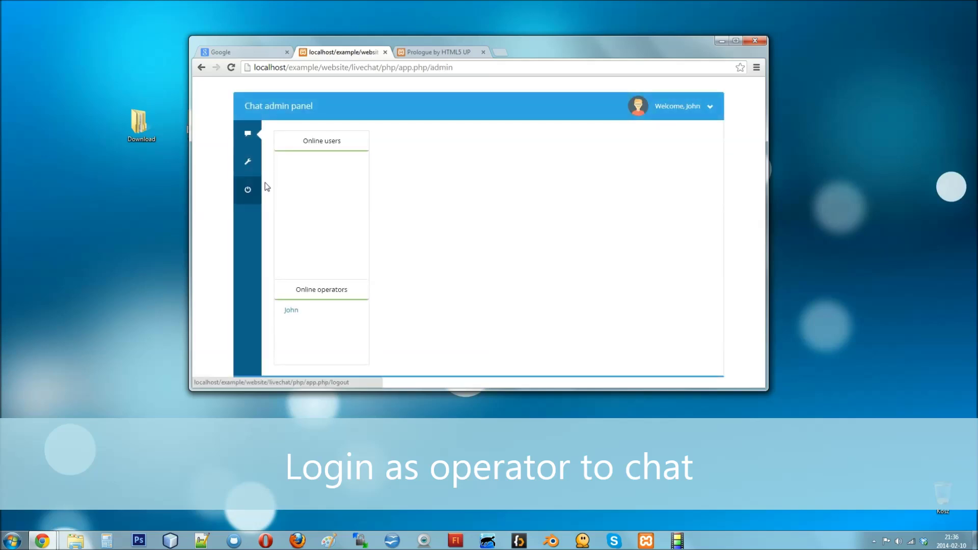
{"action": "left_click", "coordinate": [436, 53]}
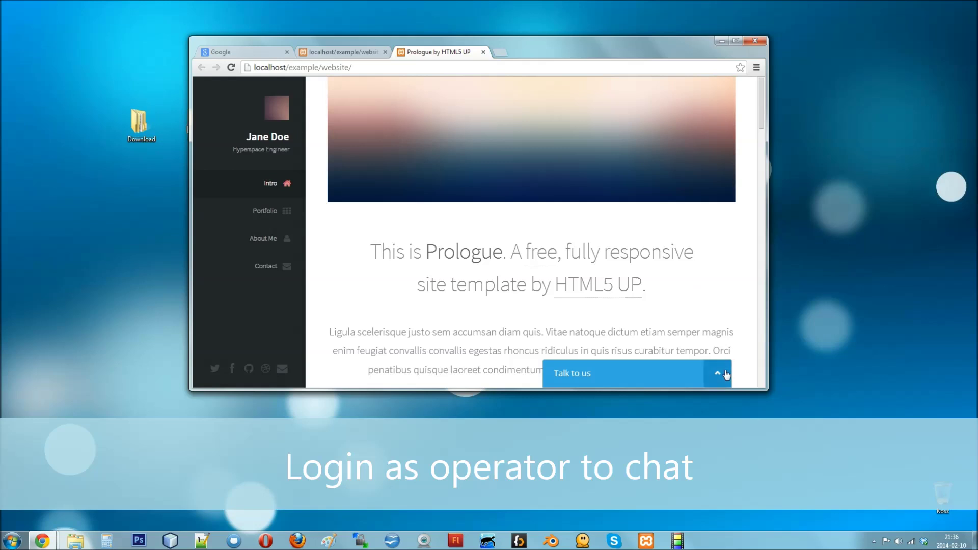
Step: Start a visitor chat in the Talk to us widget with the visitor's e-mail
{"action": "left_click", "coordinate": [718, 373]}
{"action": "left_click", "coordinate": [670, 281]}
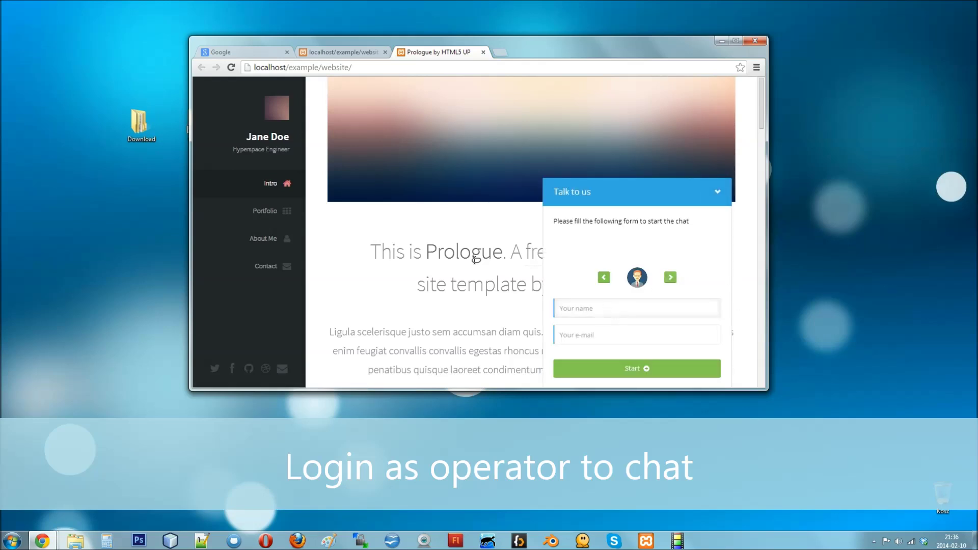
{"action": "type", "text": "Eddedd@example-d"}
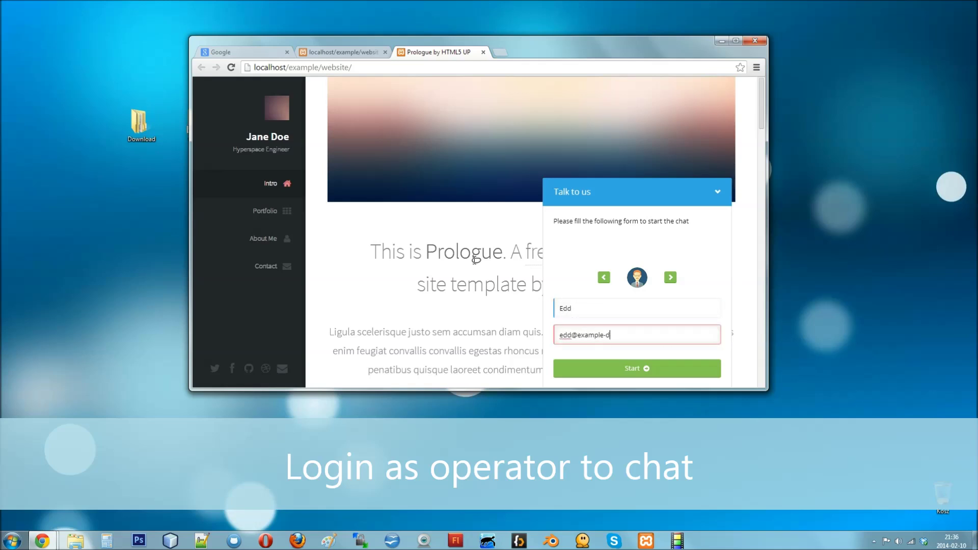
{"action": "type", "text": "omain.com"}
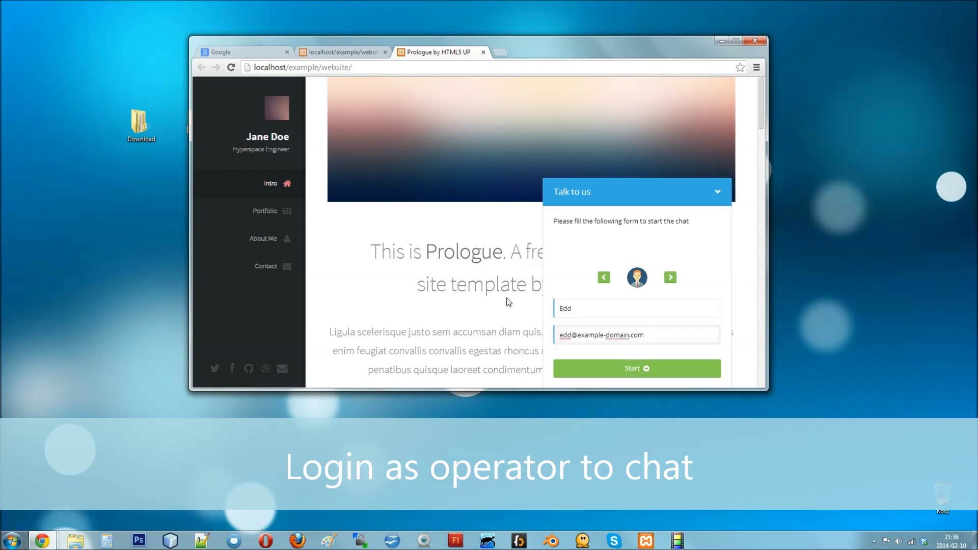
{"action": "key", "text": "Return"}
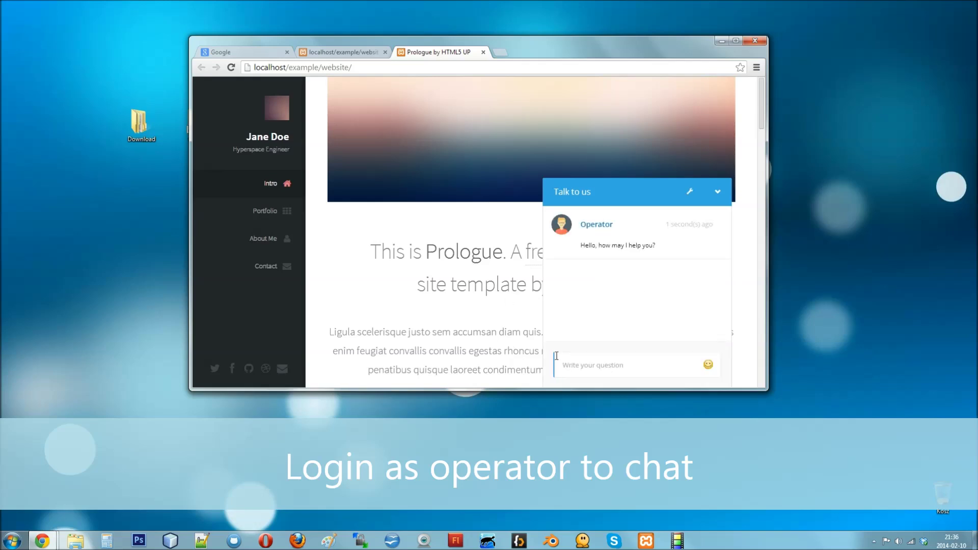
Step: Send the visitor message "Hello :)" and switch to the chat admin panel
{"action": "left_click", "coordinate": [556, 355]}
{"action": "type", "text": "Hello :)"}
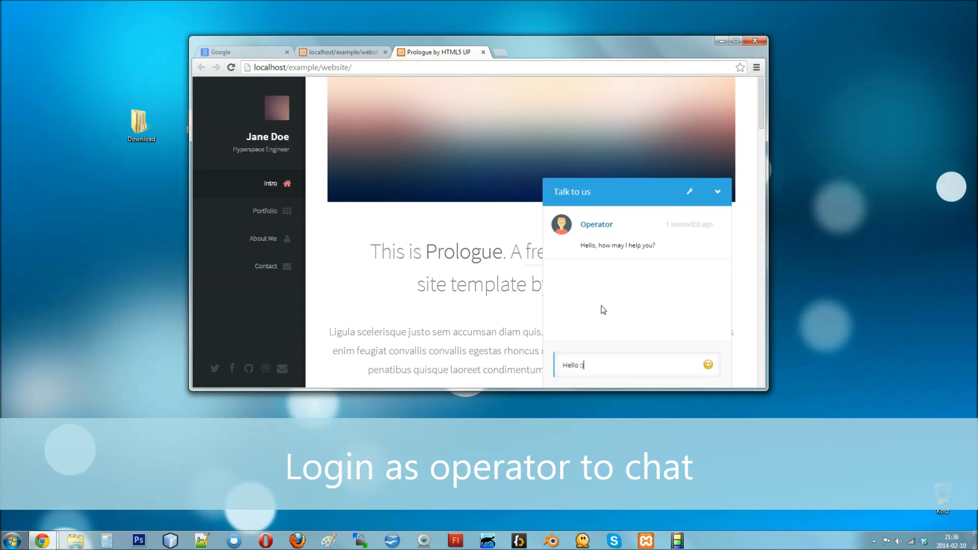
{"action": "key", "text": "Return"}
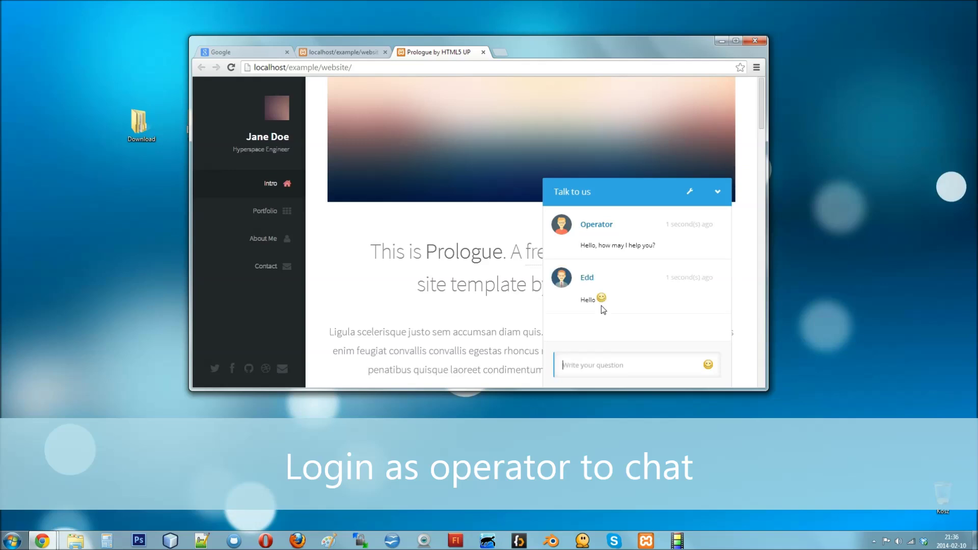
{"action": "left_click", "coordinate": [350, 53]}
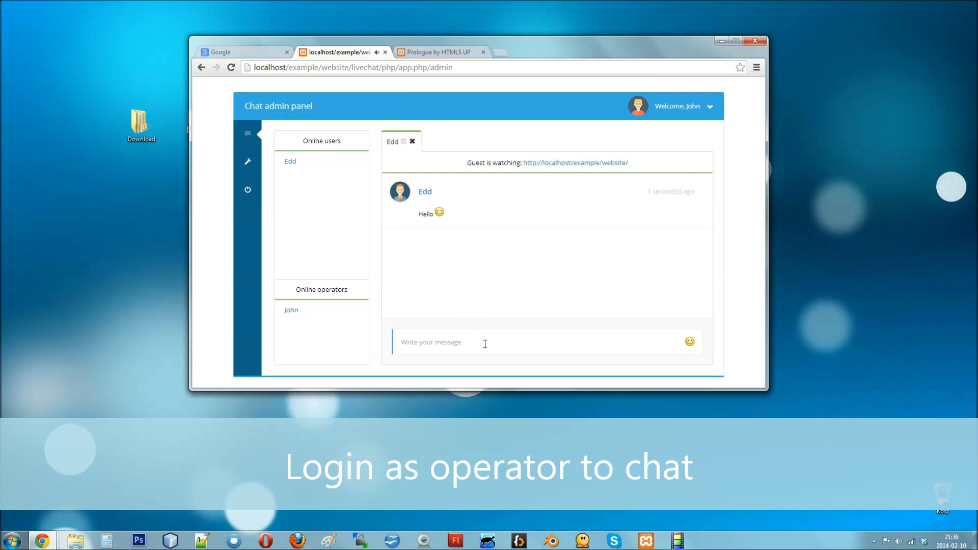
Step: Reply "Hi! :)" as the operator, check it on the website, then minimise Chrome
{"action": "left_click", "coordinate": [485, 344]}
{"action": "type", "text": "Hi"}
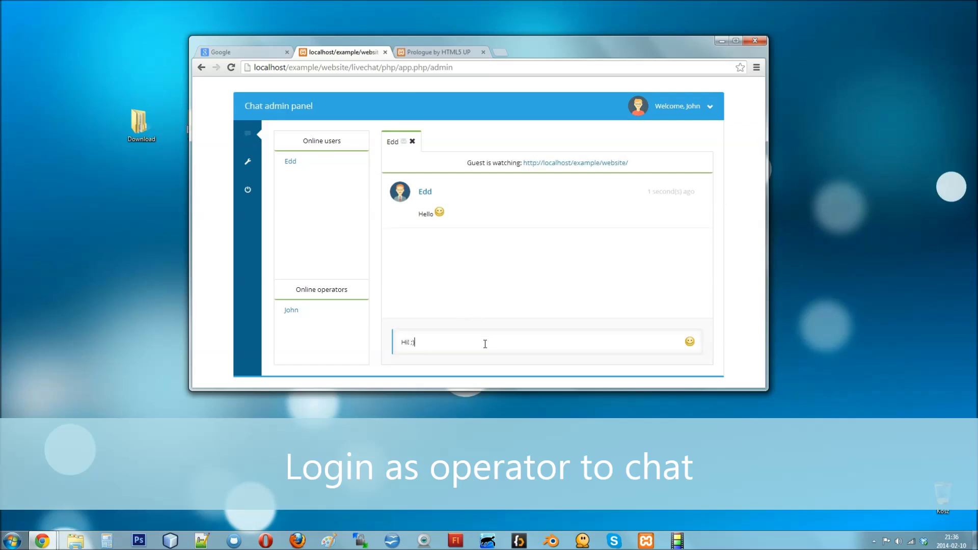
{"action": "type", "text": "! :)"}
{"action": "key", "text": "Return"}
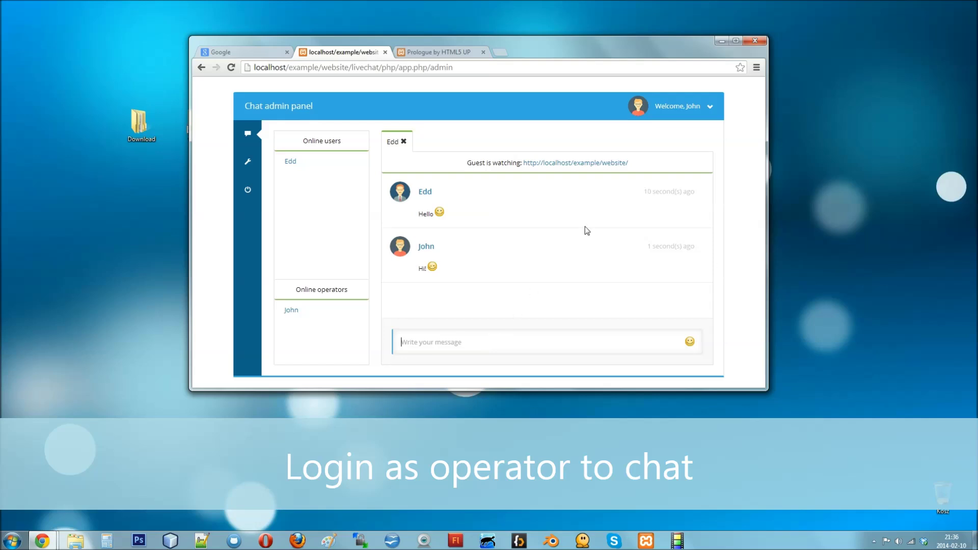
{"action": "left_click", "coordinate": [452, 52]}
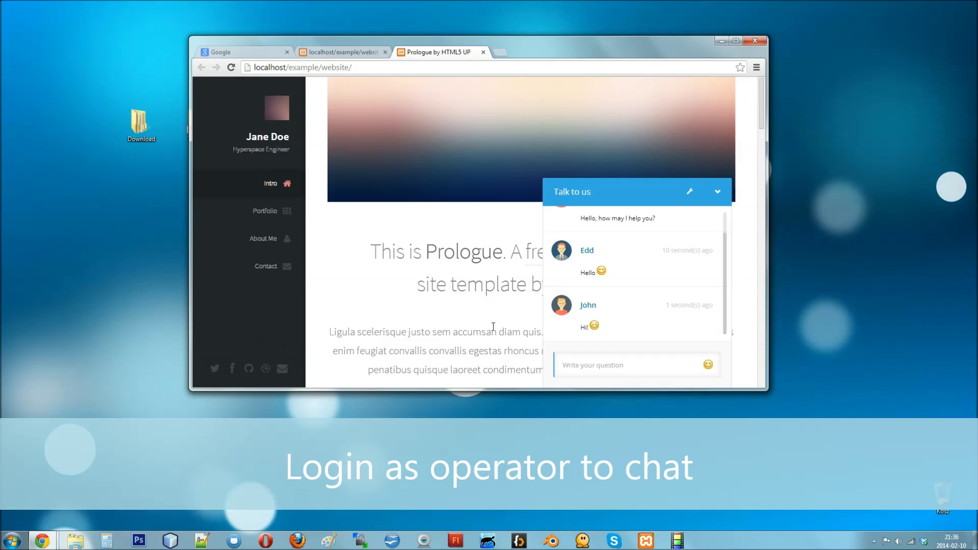
{"action": "left_click", "coordinate": [724, 41]}
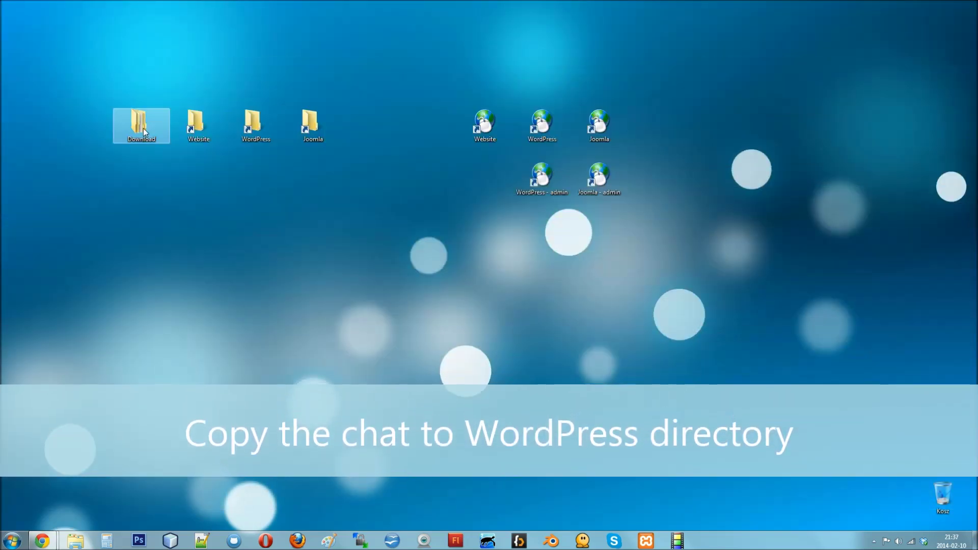
Step: Copy the livechat folder from Download into the WordPress folder and close Explorer
{"action": "double_click", "coordinate": [141, 124]}
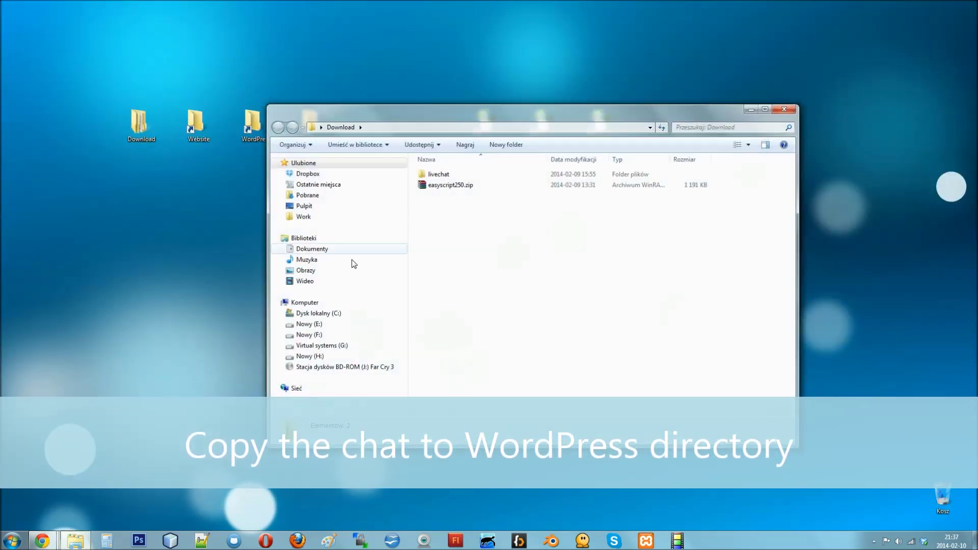
{"action": "left_click", "coordinate": [438, 176]}
{"action": "right_click", "coordinate": [436, 176]}
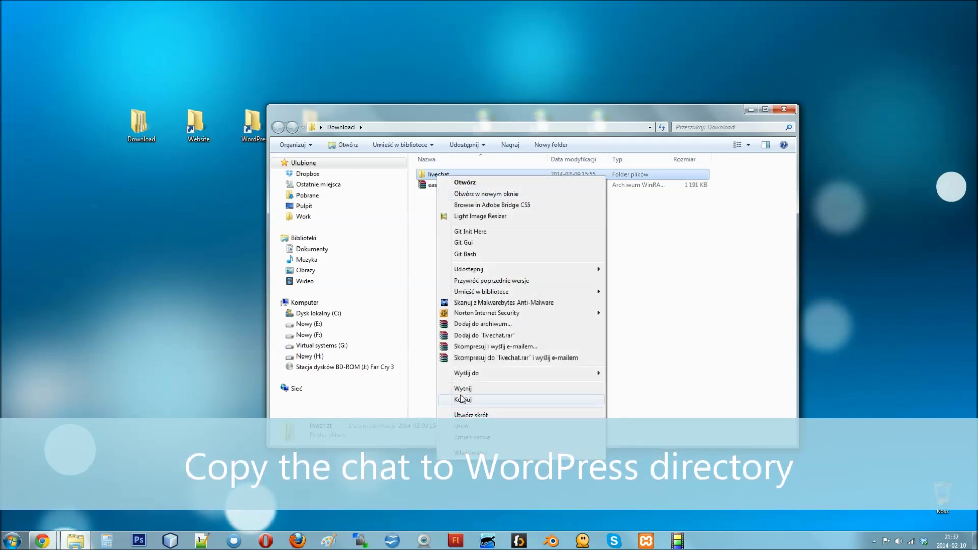
{"action": "left_click", "coordinate": [461, 400]}
{"action": "left_click", "coordinate": [785, 108]}
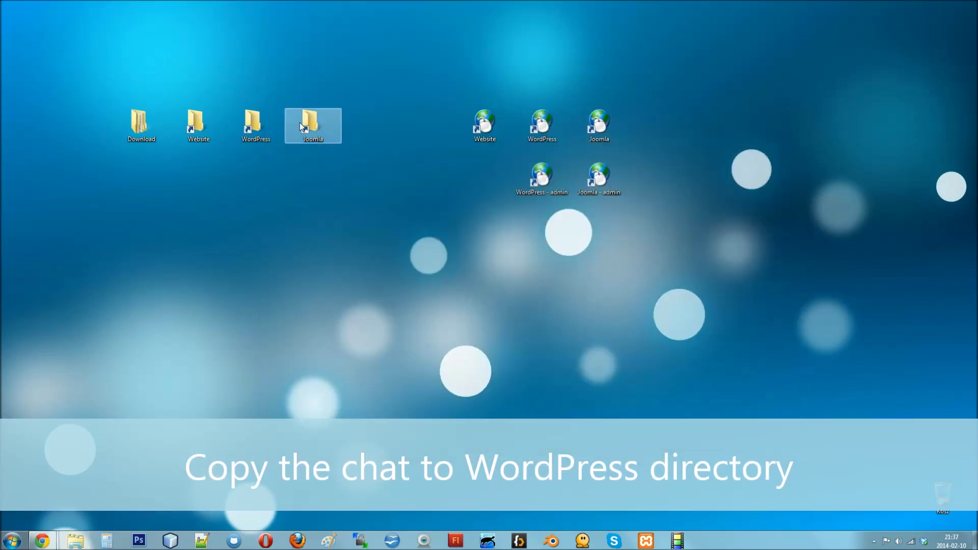
{"action": "double_click", "coordinate": [253, 122]}
{"action": "right_click", "coordinate": [482, 410]}
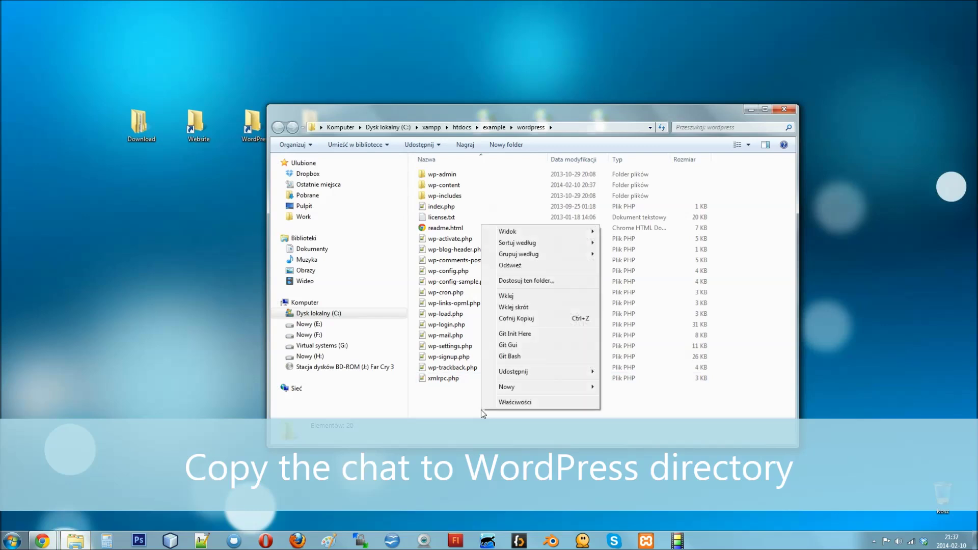
{"action": "left_click", "coordinate": [507, 296]}
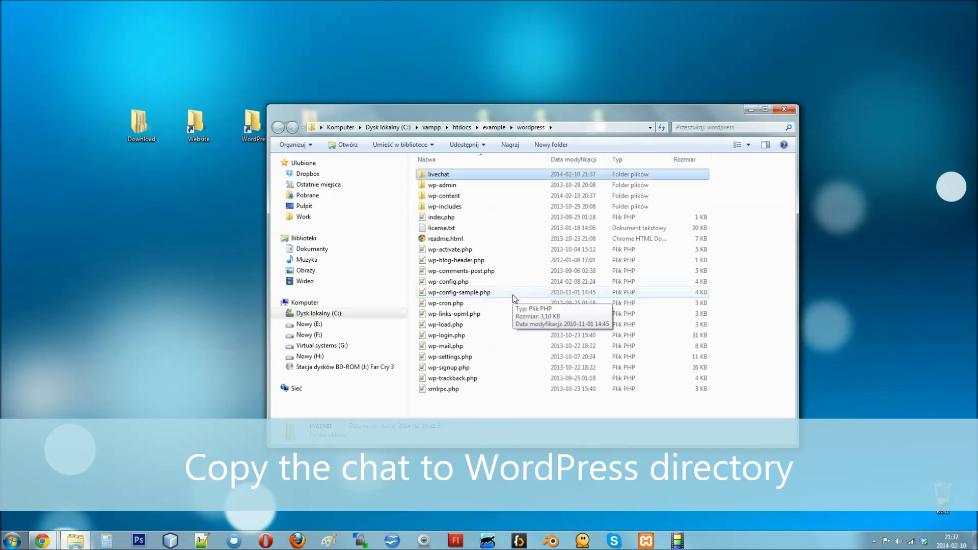
{"action": "left_click", "coordinate": [785, 109]}
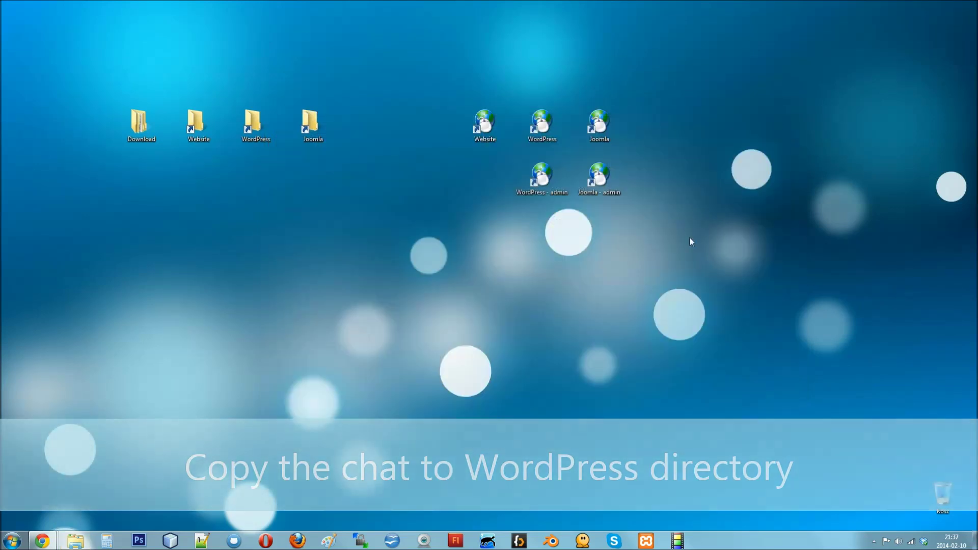
Step: Open the WordPress site's livechat/php/app.php/admin page and log in as admin
{"action": "double_click", "coordinate": [542, 124]}
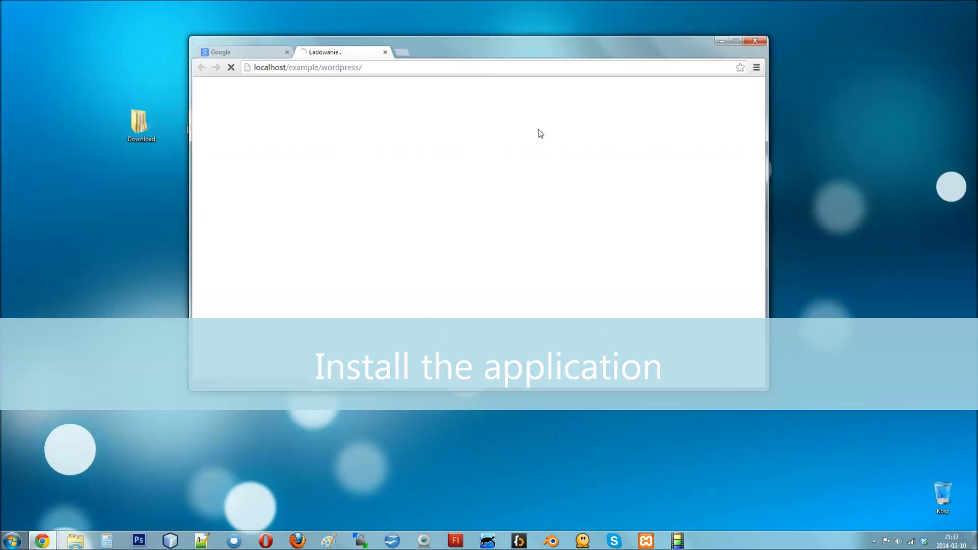
{"action": "left_click", "coordinate": [439, 68]}
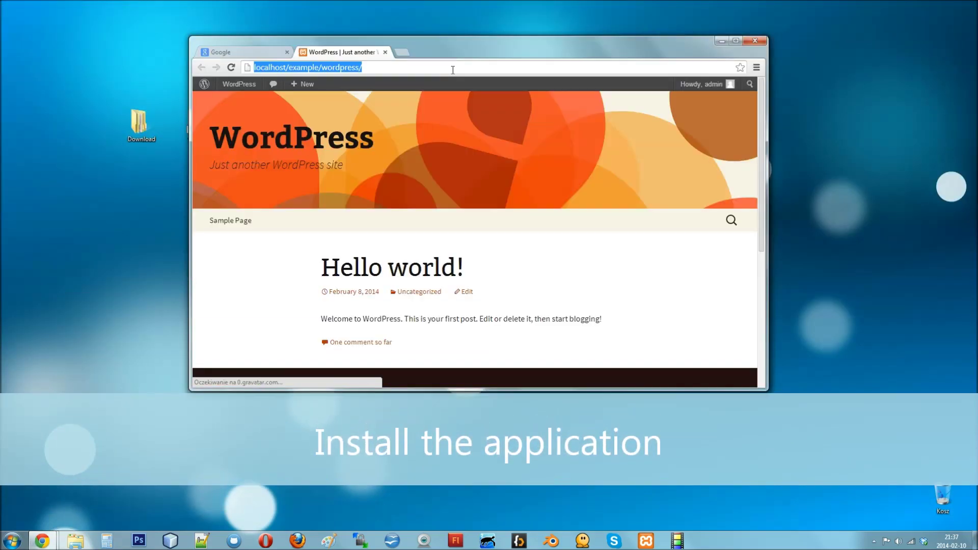
{"action": "left_click", "coordinate": [453, 70]}
{"action": "type", "text": "livechat/php/app.php/admin"}
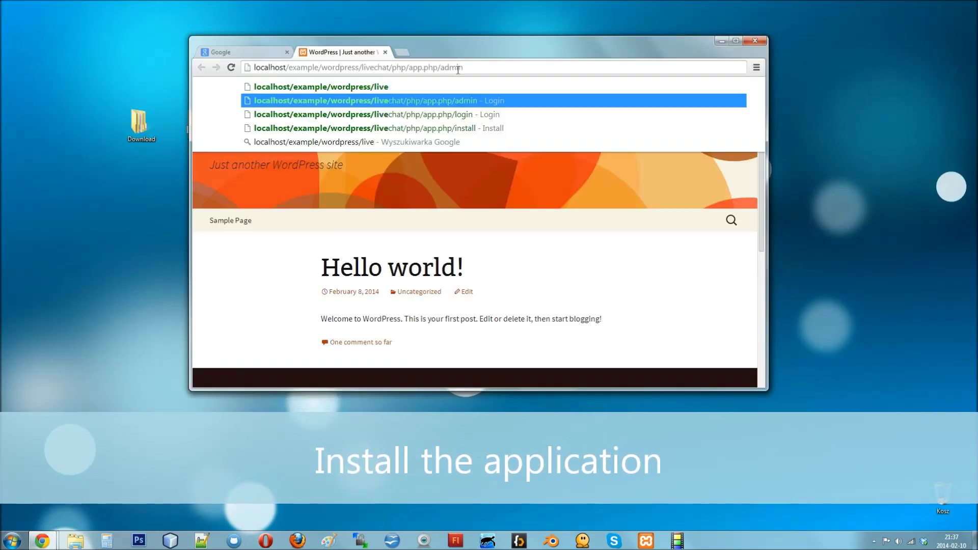
{"action": "key", "text": "Return"}
{"action": "type", "text": "ad"}
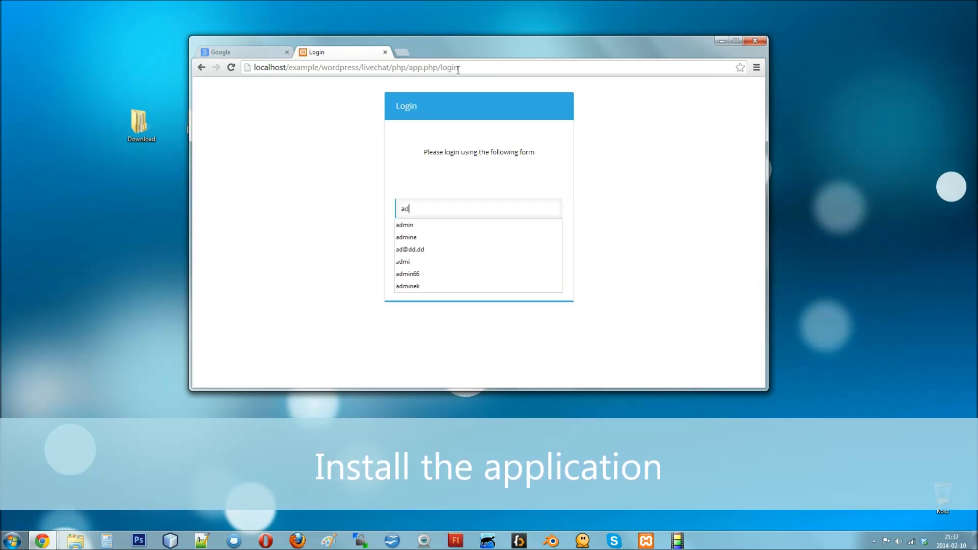
{"action": "type", "text": "min"}
{"action": "key", "text": "Tab"}
{"action": "type", "text": "ad"}
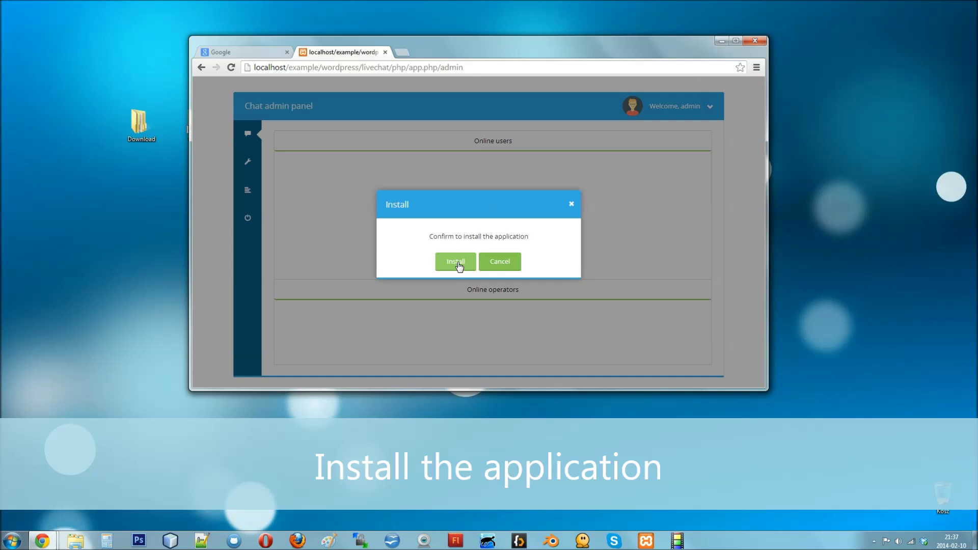
Step: Install the chat app, creating the mirrormx_customer_chat database, and return to the admin panel
{"action": "left_click", "coordinate": [457, 263]}
{"action": "left_click", "coordinate": [472, 284]}
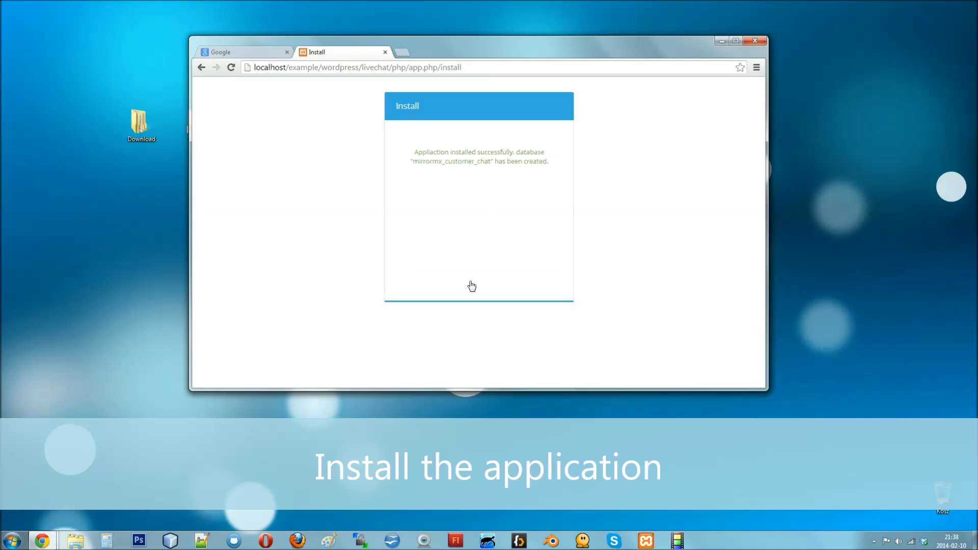
{"action": "left_click", "coordinate": [202, 67]}
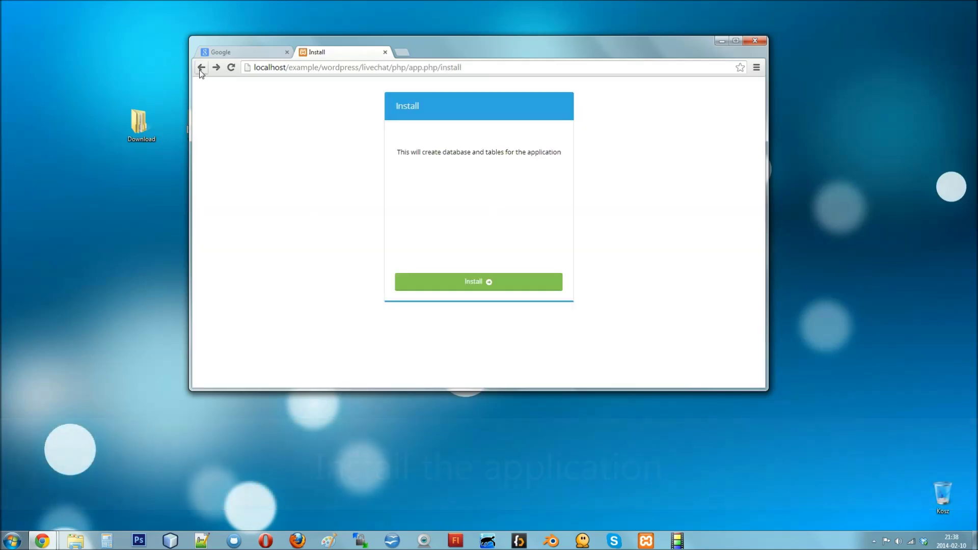
{"action": "left_click", "coordinate": [202, 68]}
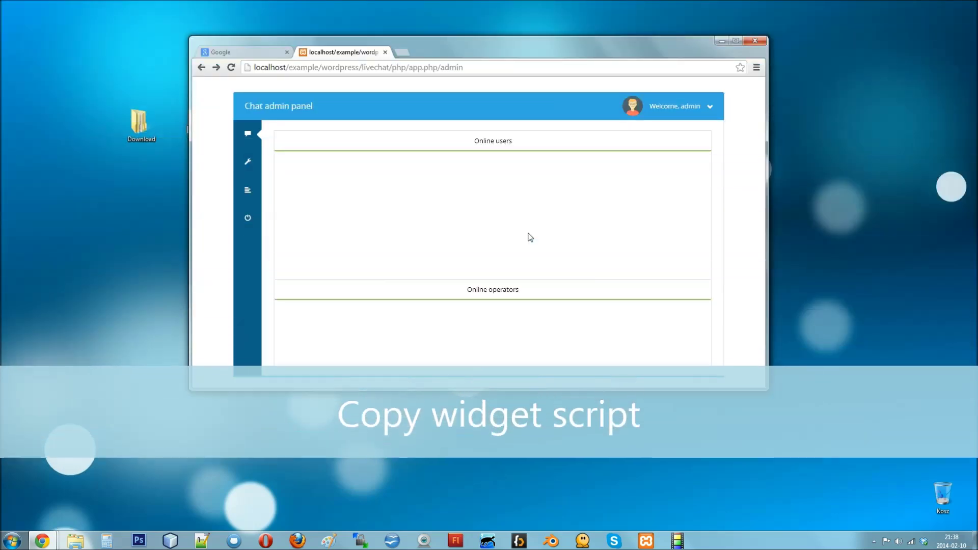
Step: Copy the WordPress copy's widget embedding script, close its window, and minimize the browser
{"action": "left_click", "coordinate": [682, 105]}
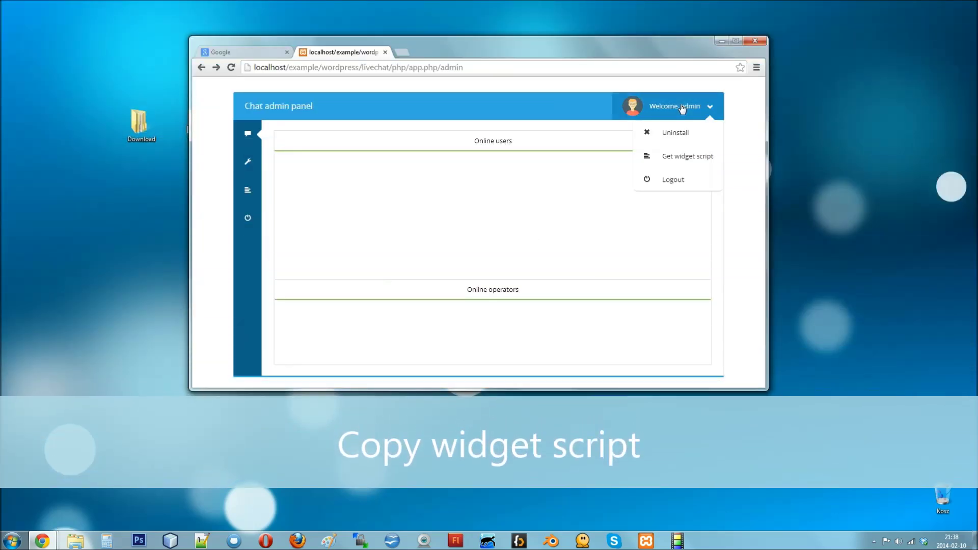
{"action": "left_click", "coordinate": [680, 158]}
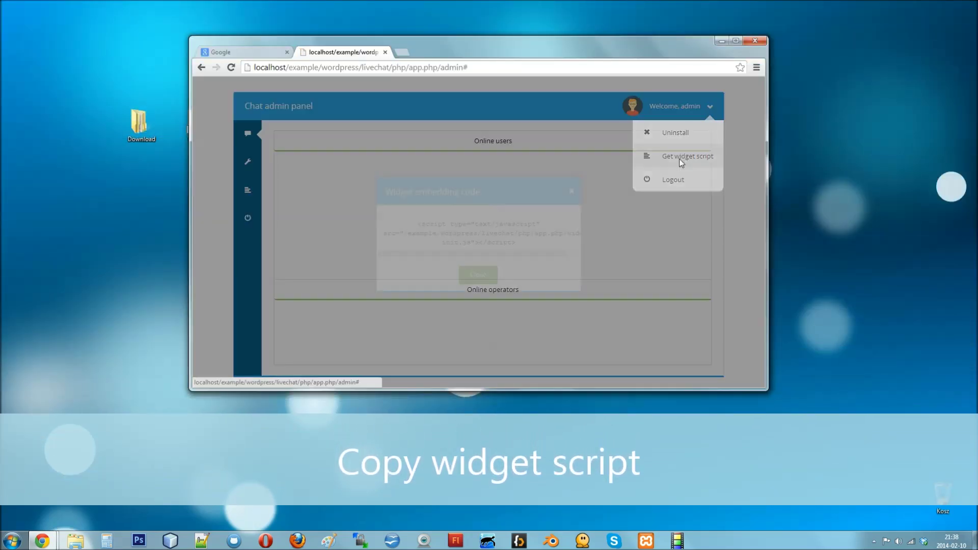
{"action": "left_click_drag", "start_coordinate": [537, 246], "coordinate": [399, 213]}
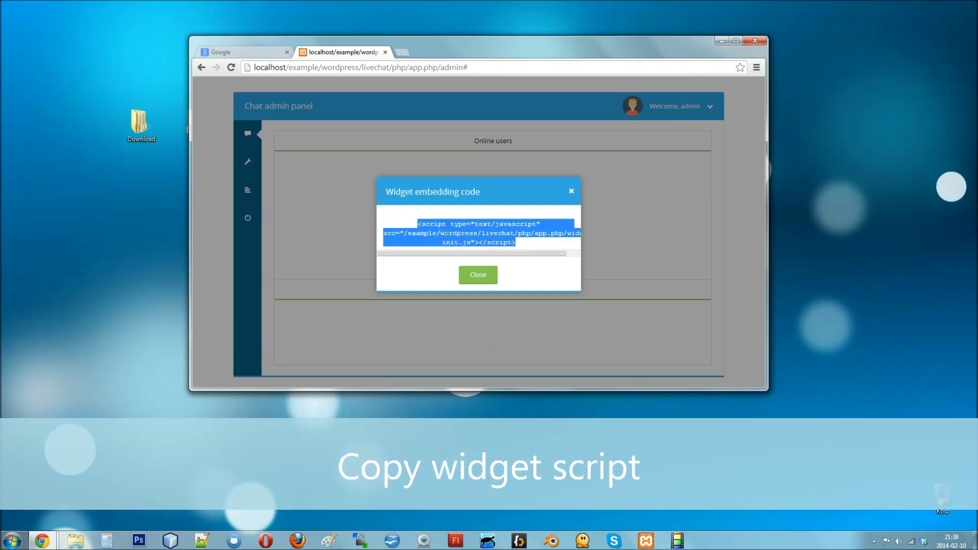
{"action": "right_click", "coordinate": [468, 233]}
{"action": "left_click", "coordinate": [482, 238]}
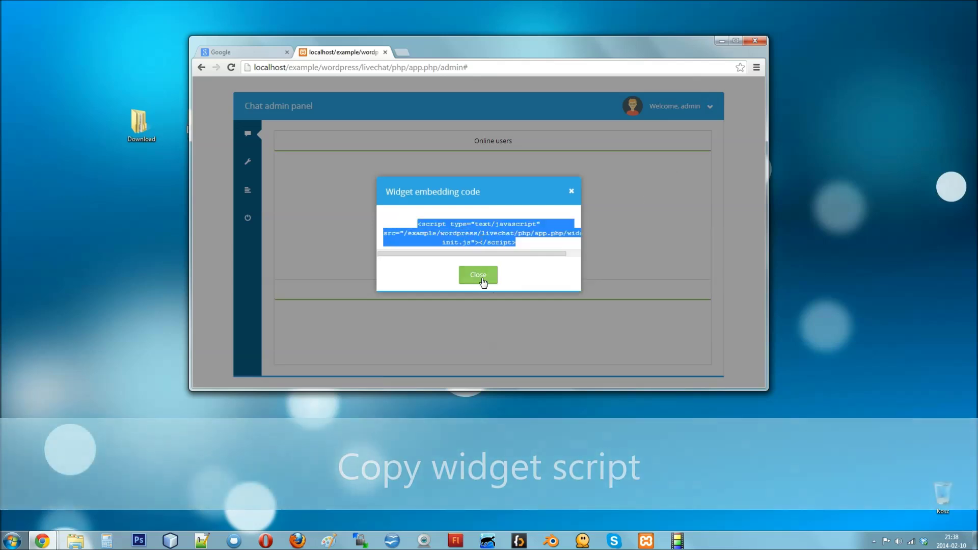
{"action": "left_click", "coordinate": [482, 279]}
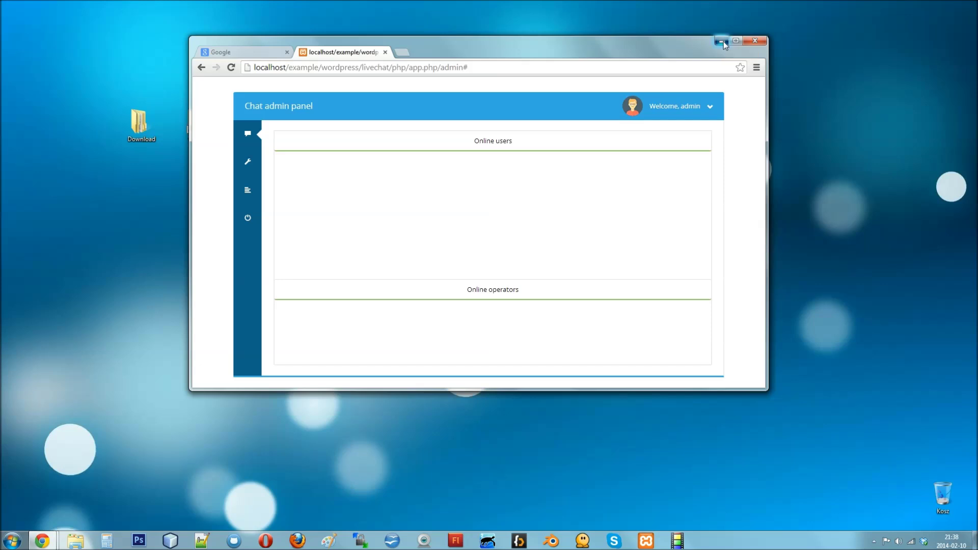
{"action": "left_click", "coordinate": [723, 42]}
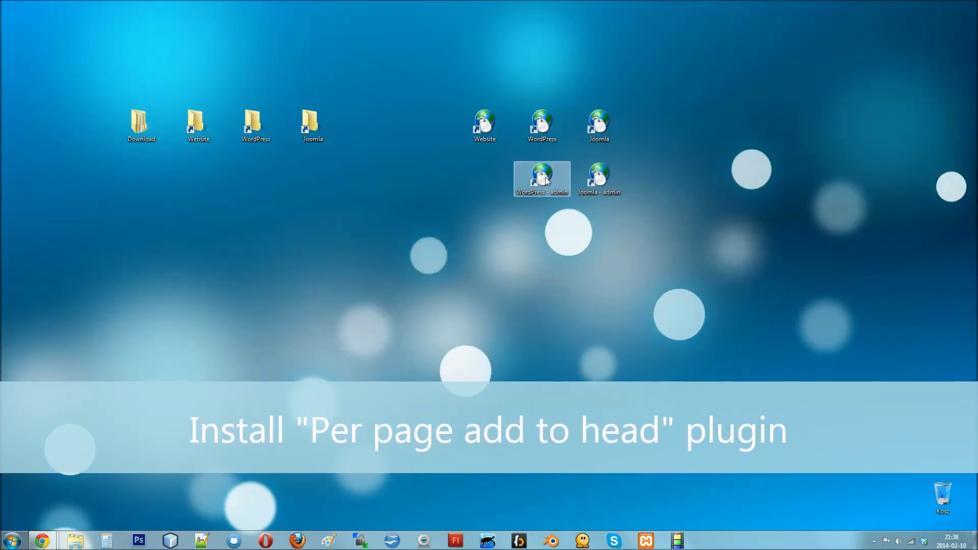
Step: Search plugins for 'add to head', then install and activate Per page add to head
{"action": "double_click", "coordinate": [540, 174]}
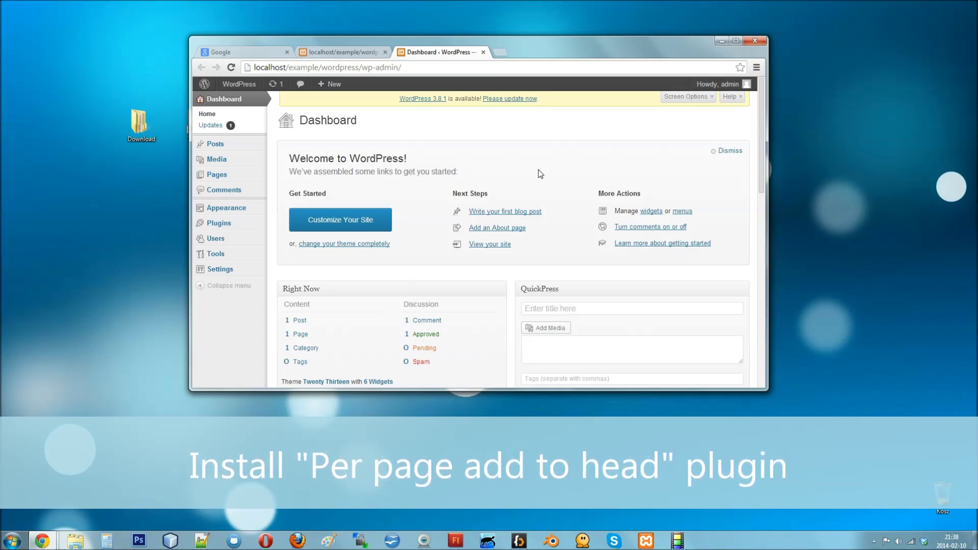
{"action": "mouse_move", "coordinate": [262, 230]}
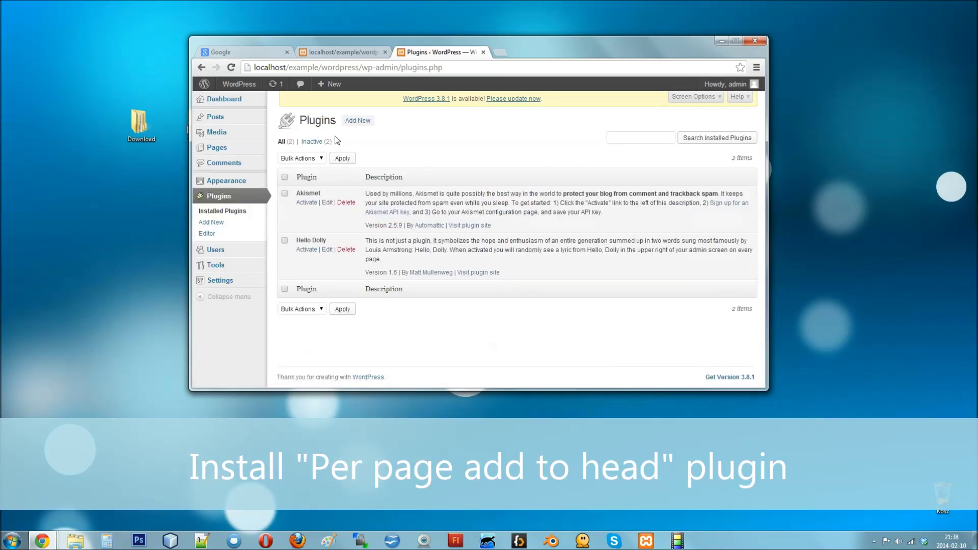
{"action": "left_click", "coordinate": [354, 122]}
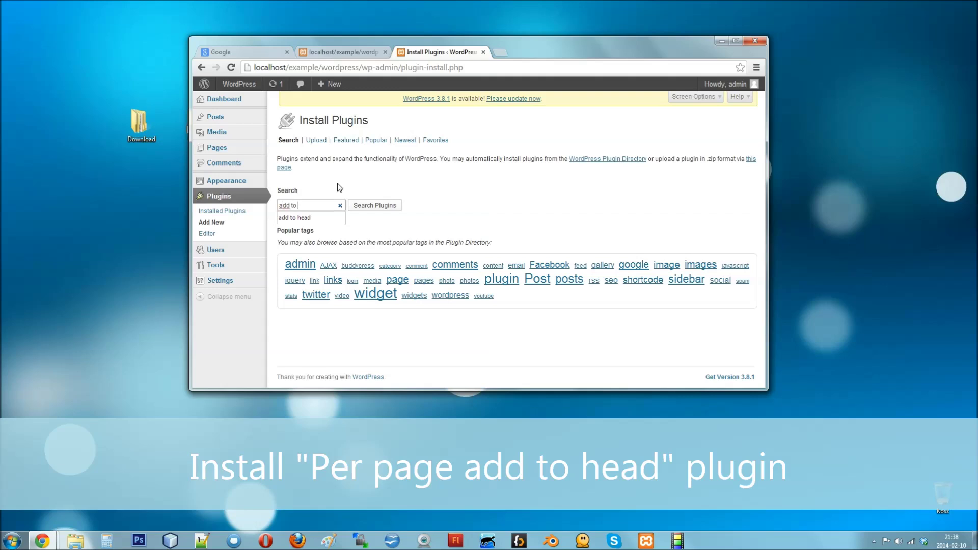
{"action": "key", "text": "Return"}
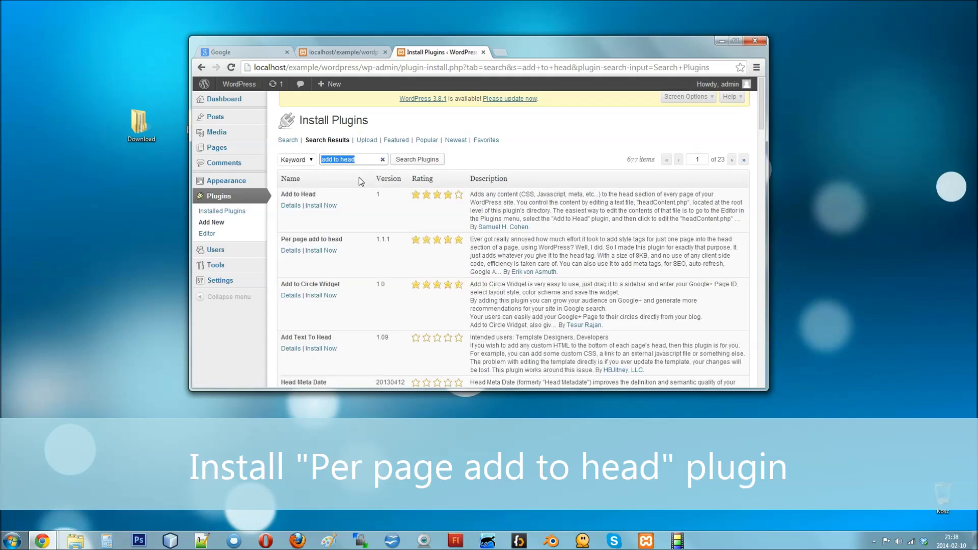
{"action": "left_click_drag", "start_coordinate": [338, 253], "coordinate": [279, 246]}
{"action": "left_click", "coordinate": [316, 270]}
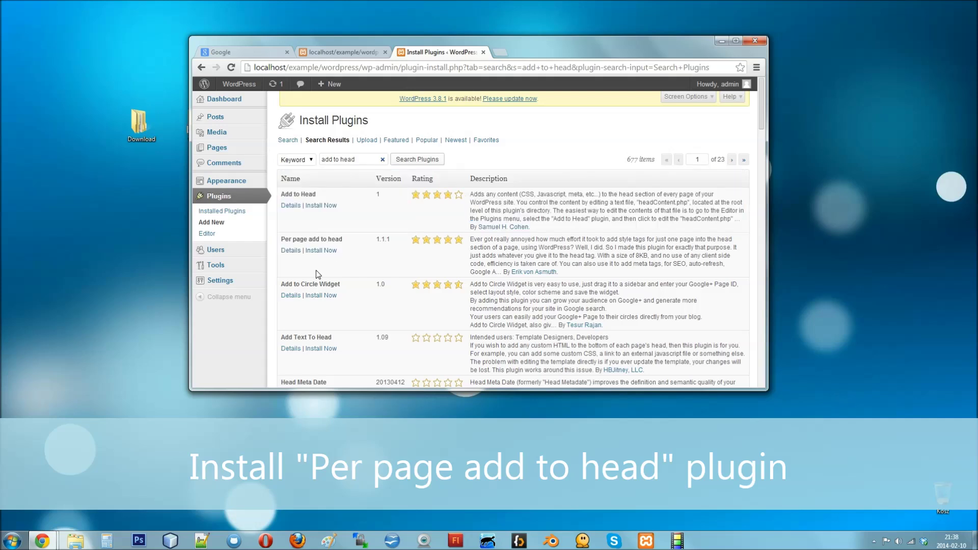
{"action": "left_click", "coordinate": [322, 249]}
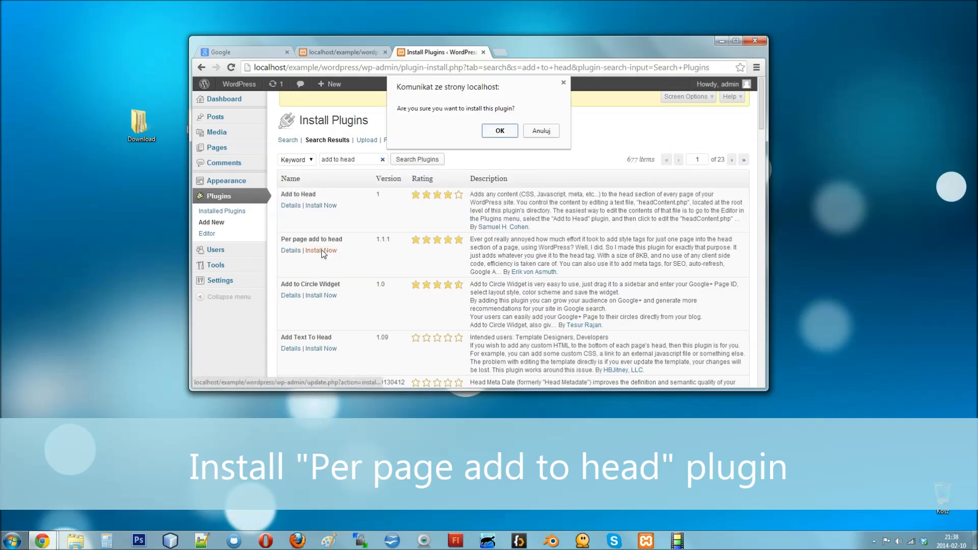
{"action": "left_click", "coordinate": [500, 131]}
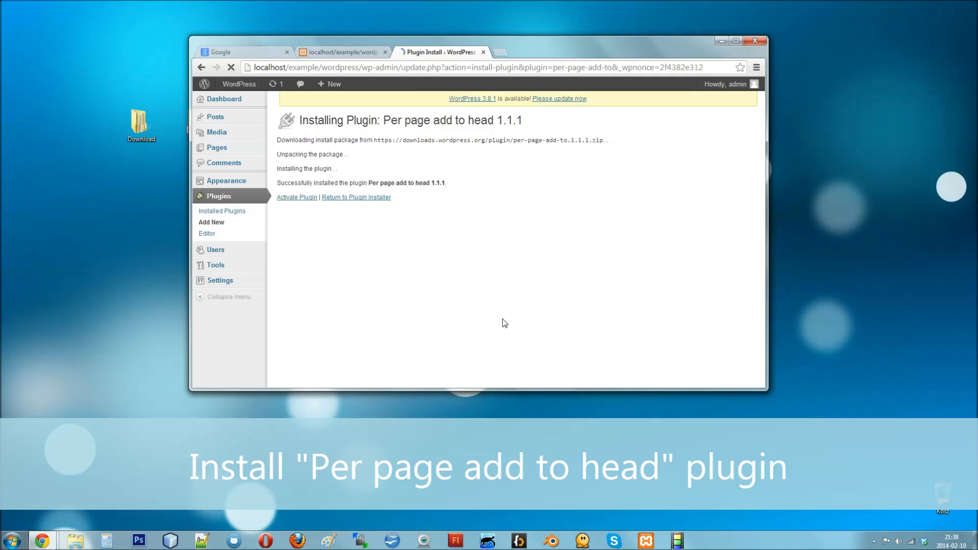
{"action": "left_click", "coordinate": [299, 201]}
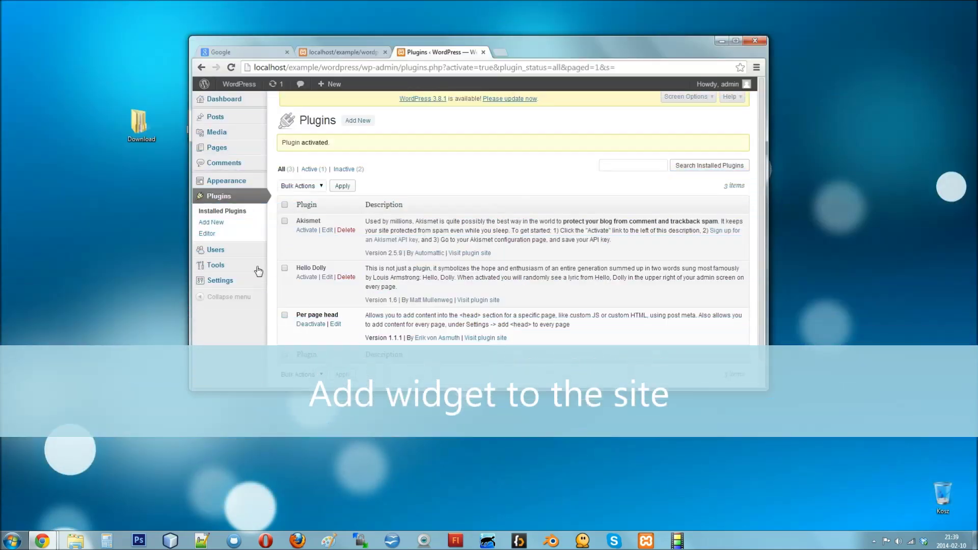
Step: Paste the chat widget script into Add <head> to every page, save, and minimize Chrome
{"action": "mouse_move", "coordinate": [237, 286]}
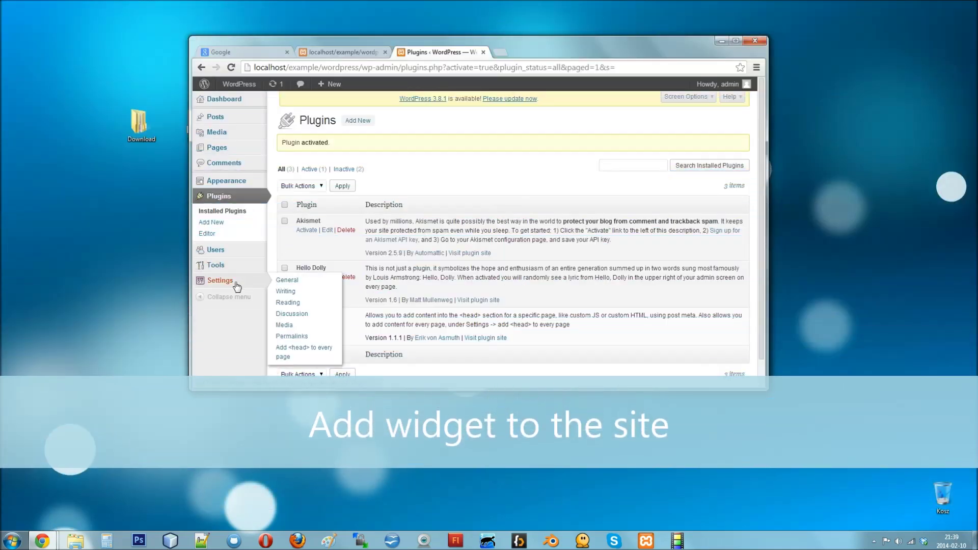
{"action": "left_click", "coordinate": [301, 350]}
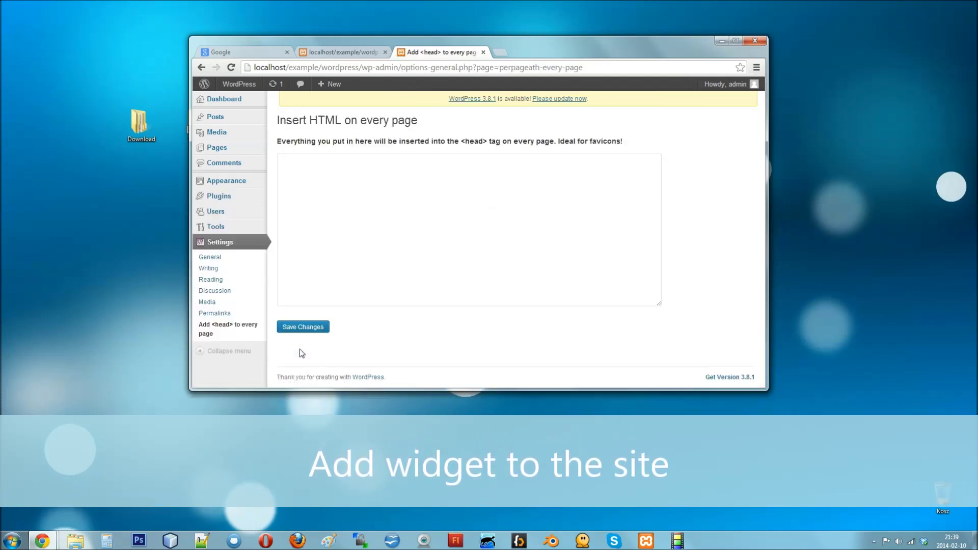
{"action": "right_click", "coordinate": [364, 193]}
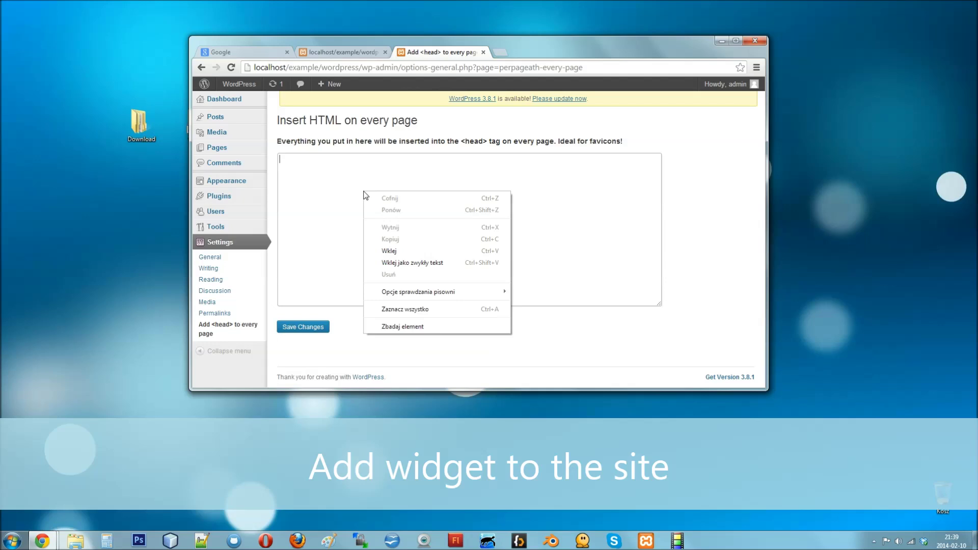
{"action": "left_click", "coordinate": [385, 251]}
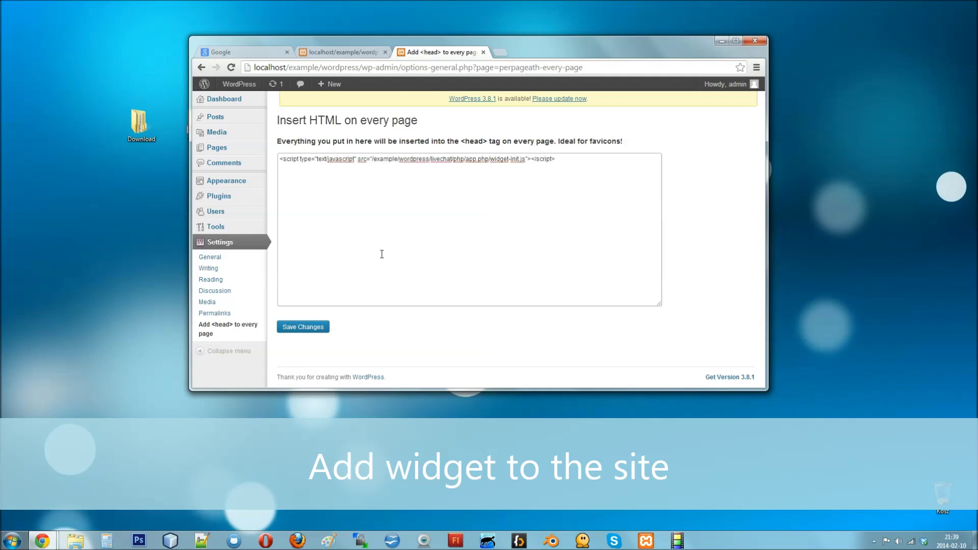
{"action": "left_click", "coordinate": [315, 332]}
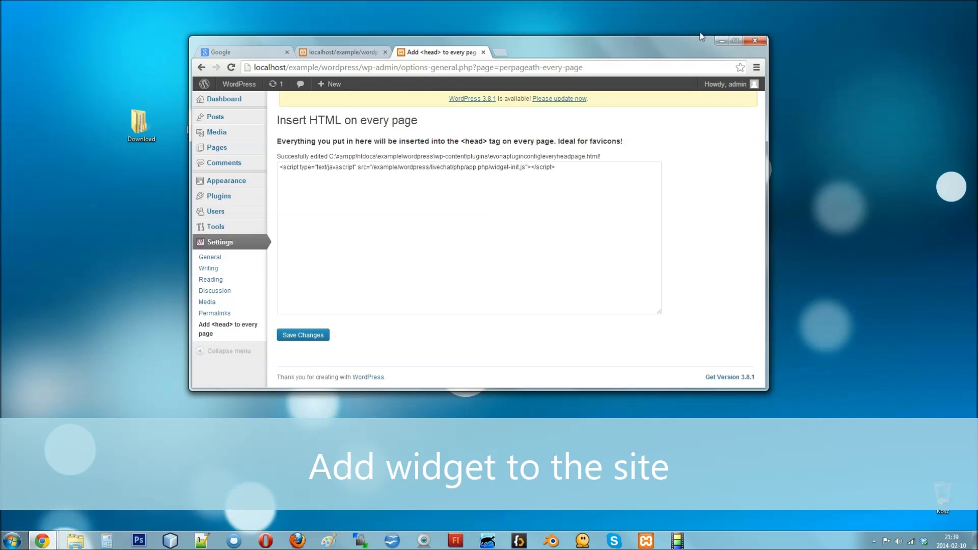
{"action": "left_click", "coordinate": [720, 40]}
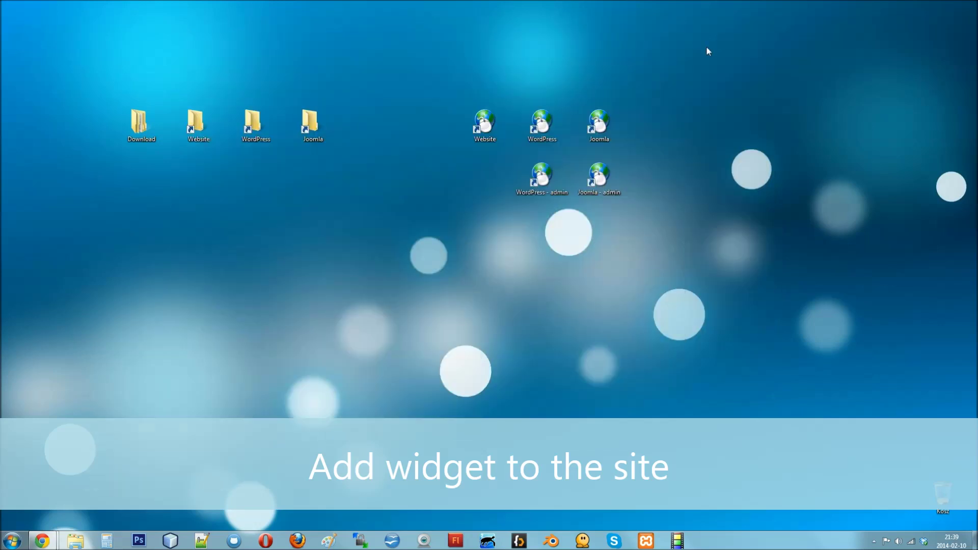
{"action": "double_click", "coordinate": [543, 134]}
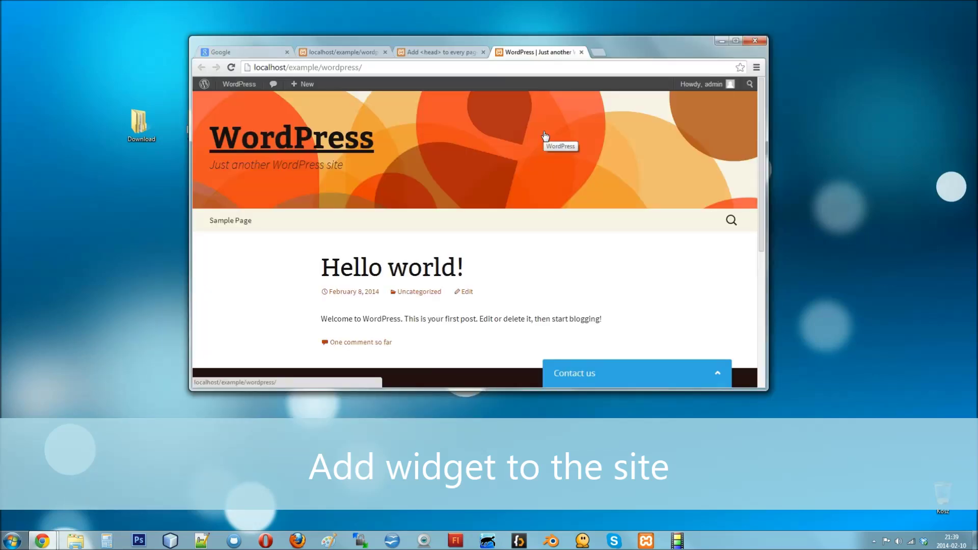
{"action": "left_click", "coordinate": [718, 372]}
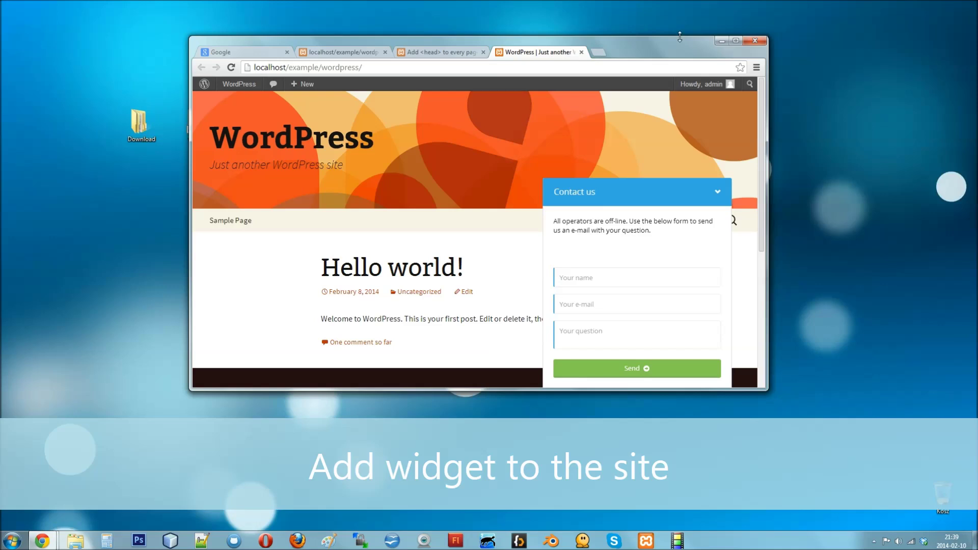
{"action": "left_click", "coordinate": [721, 41]}
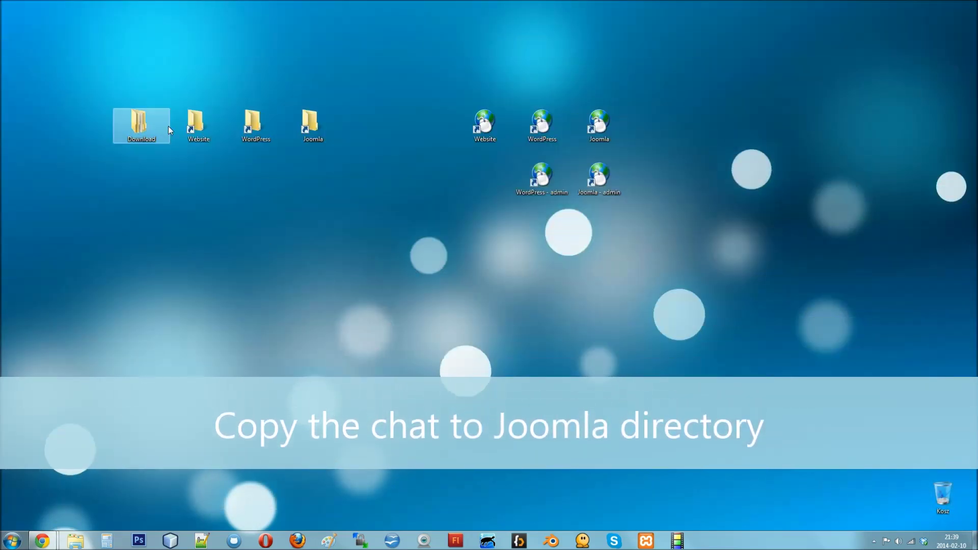
Step: Copy the livechat folder from Download and paste it into the joomla site folder
{"action": "double_click", "coordinate": [145, 123]}
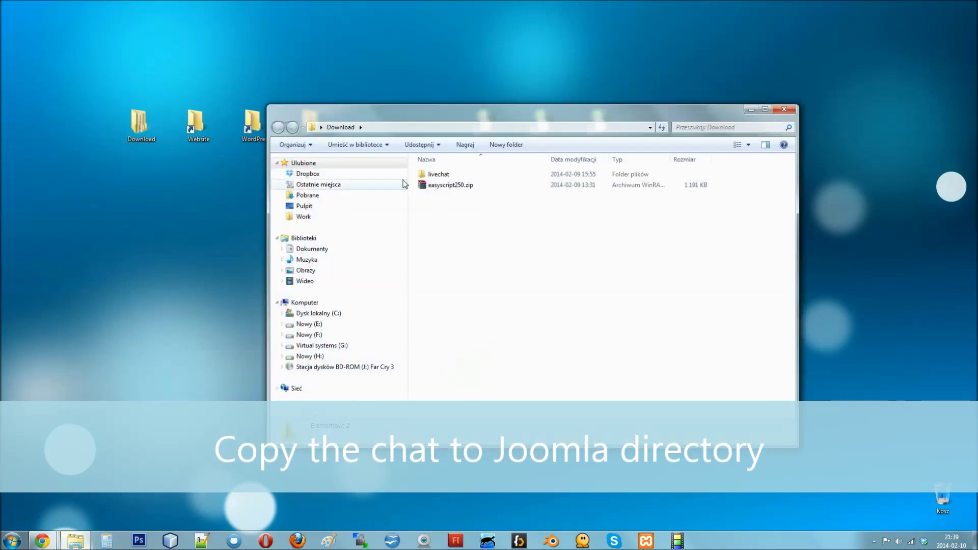
{"action": "right_click", "coordinate": [426, 174]}
{"action": "left_click", "coordinate": [461, 398]}
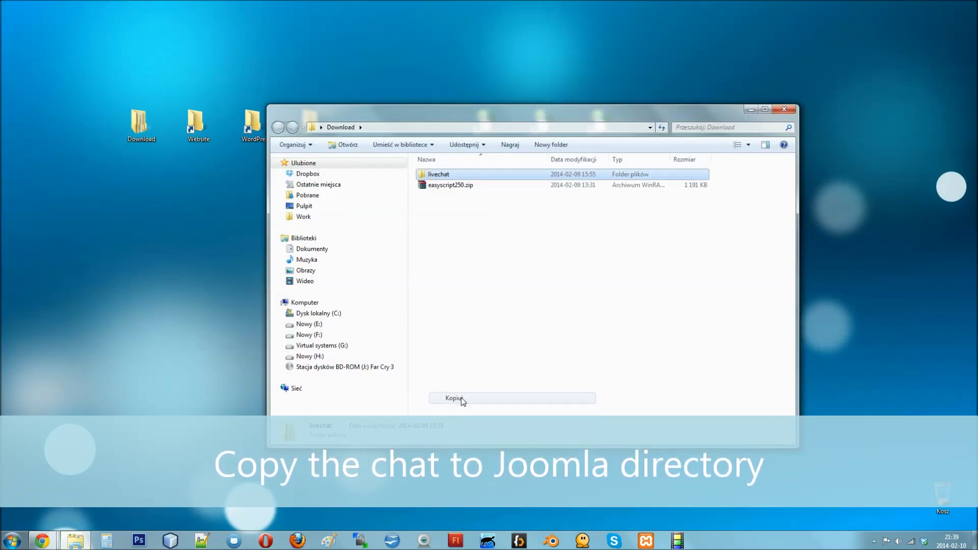
{"action": "left_click", "coordinate": [785, 110]}
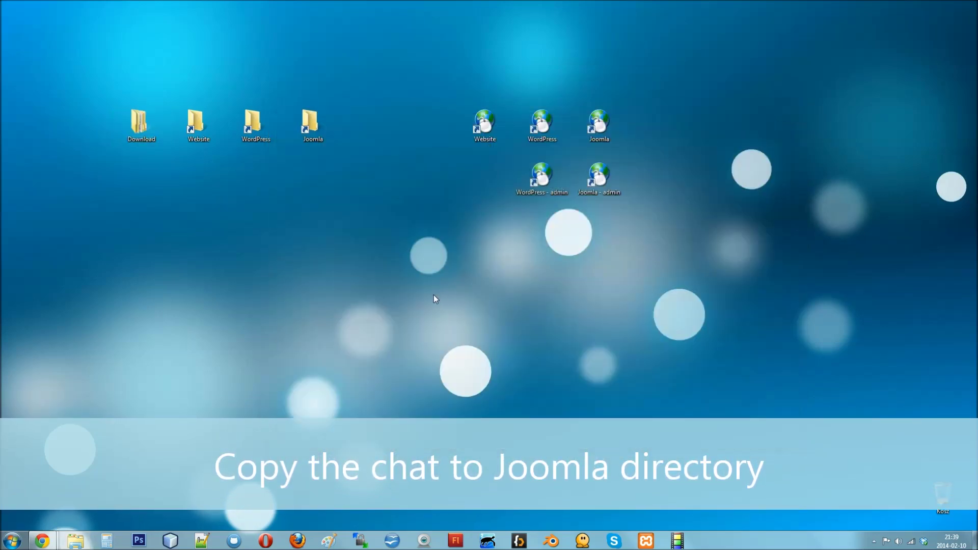
{"action": "double_click", "coordinate": [312, 123]}
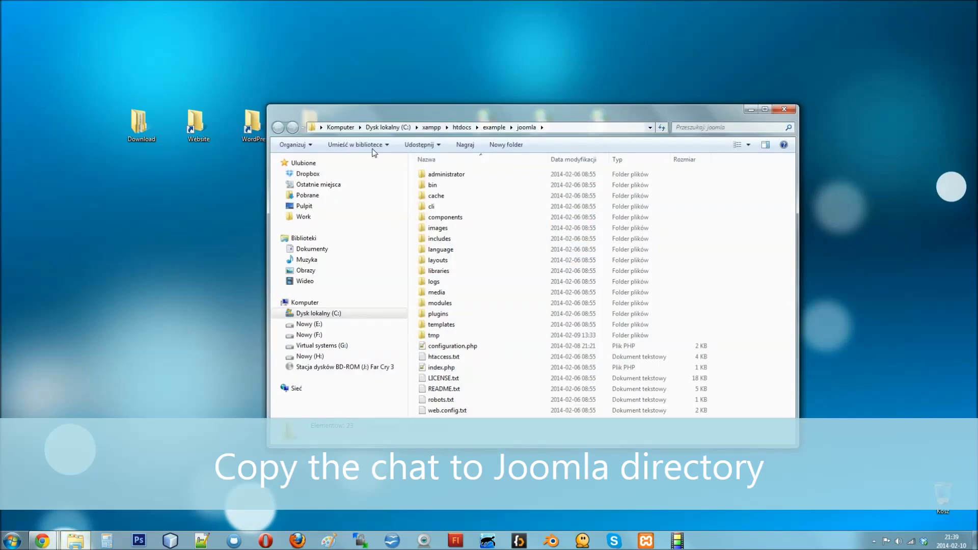
{"action": "right_click", "coordinate": [756, 229]}
{"action": "left_click", "coordinate": [786, 298]}
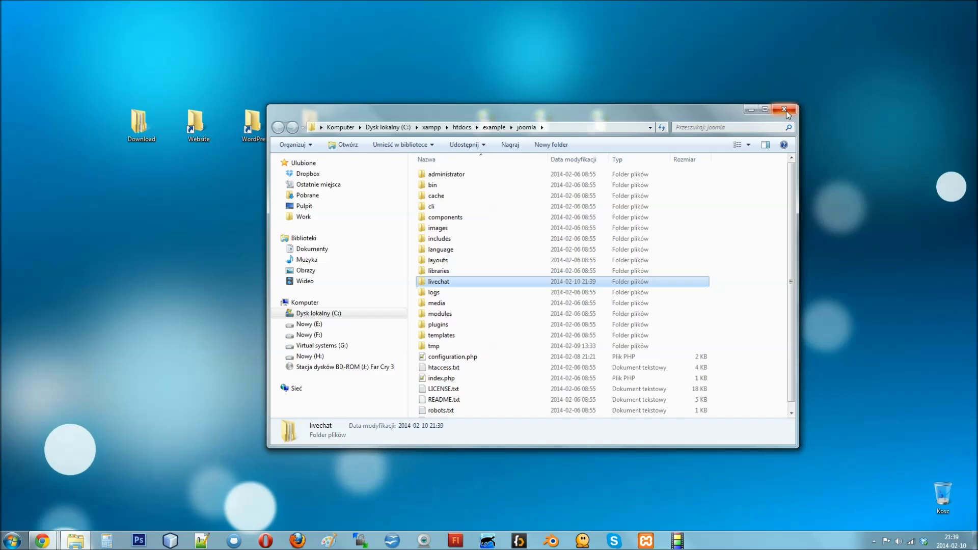
{"action": "left_click", "coordinate": [787, 111]}
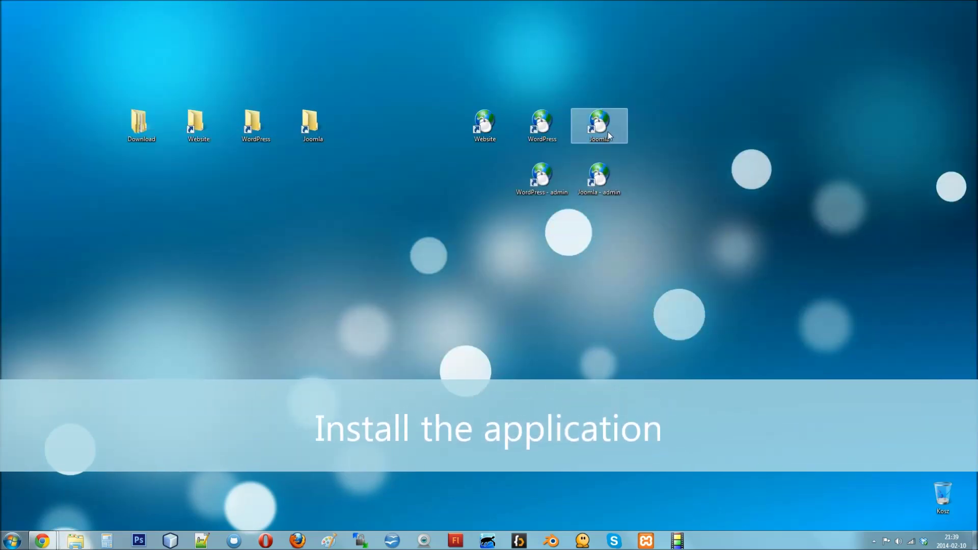
Step: Open the Joomla copy's livechat admin address and log in as admin with the password
{"action": "double_click", "coordinate": [606, 123]}
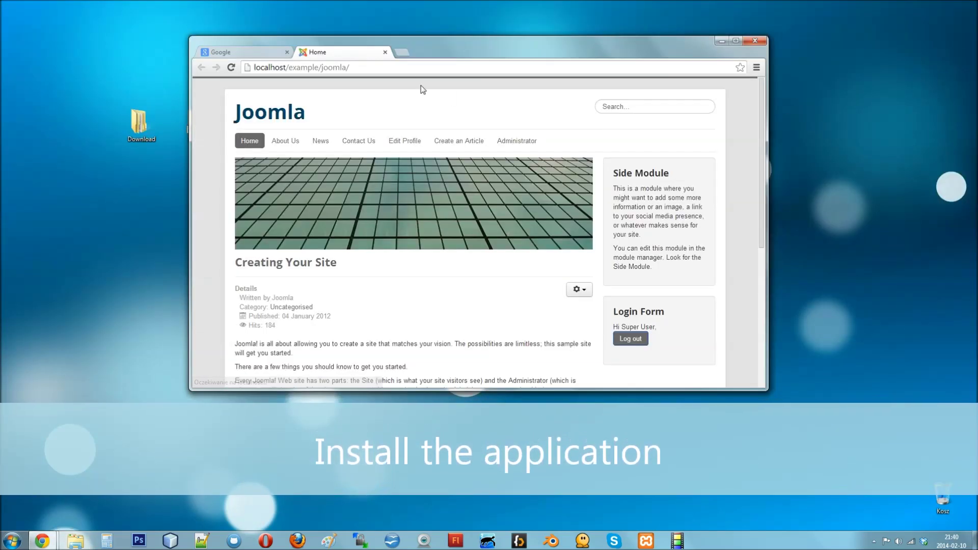
{"action": "left_click", "coordinate": [442, 67]}
{"action": "type", "text": "live"}
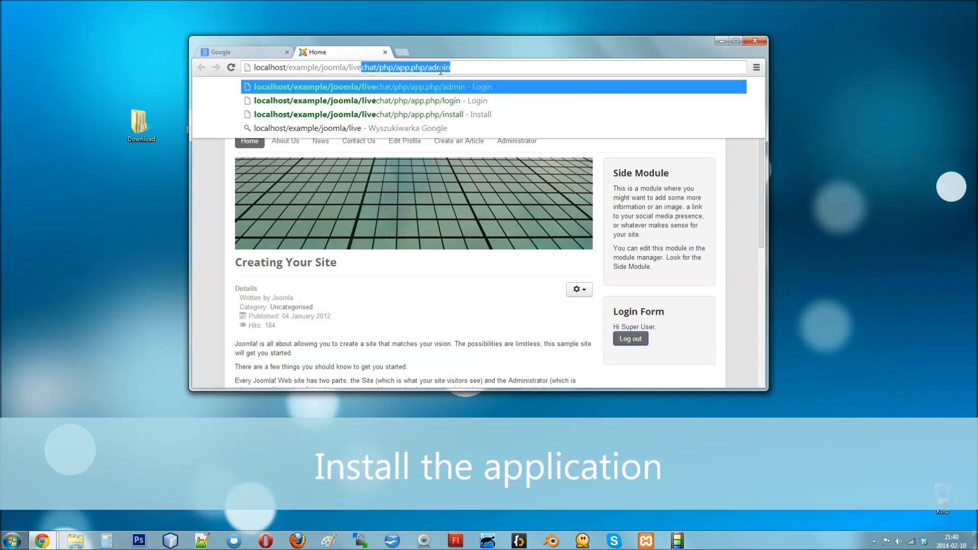
{"action": "key", "text": "Return"}
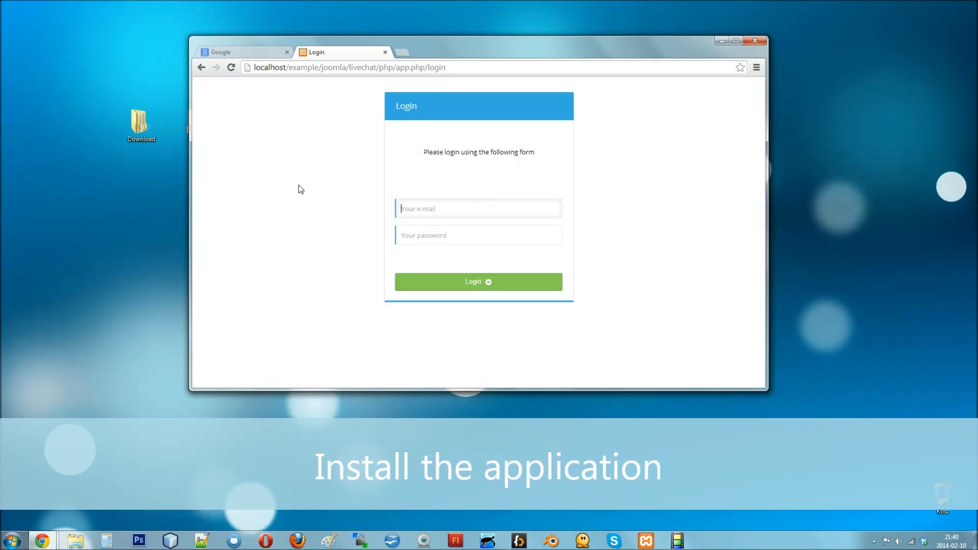
{"action": "type", "text": "admin"}
{"action": "key", "text": "Tab"}
{"action": "type", "text": "********"}
{"action": "key", "text": "Return"}
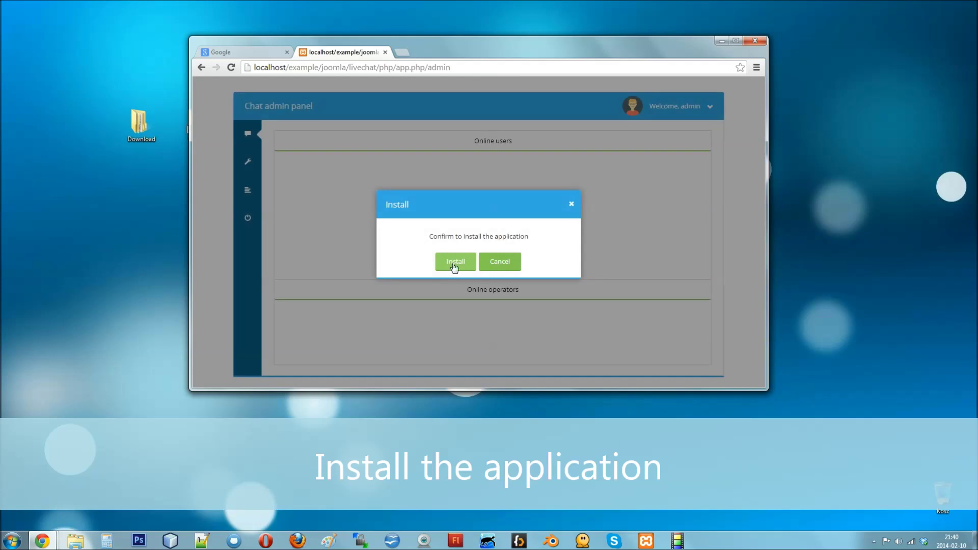
Step: Install the chat app with its mirrormx_customer_chat database and return to the admin panel
{"action": "left_click", "coordinate": [454, 264]}
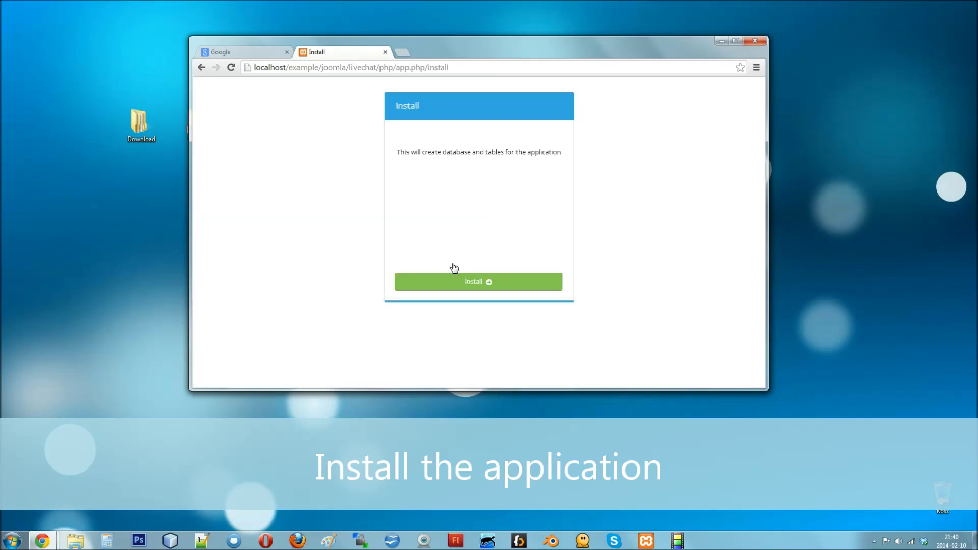
{"action": "left_click", "coordinate": [474, 283]}
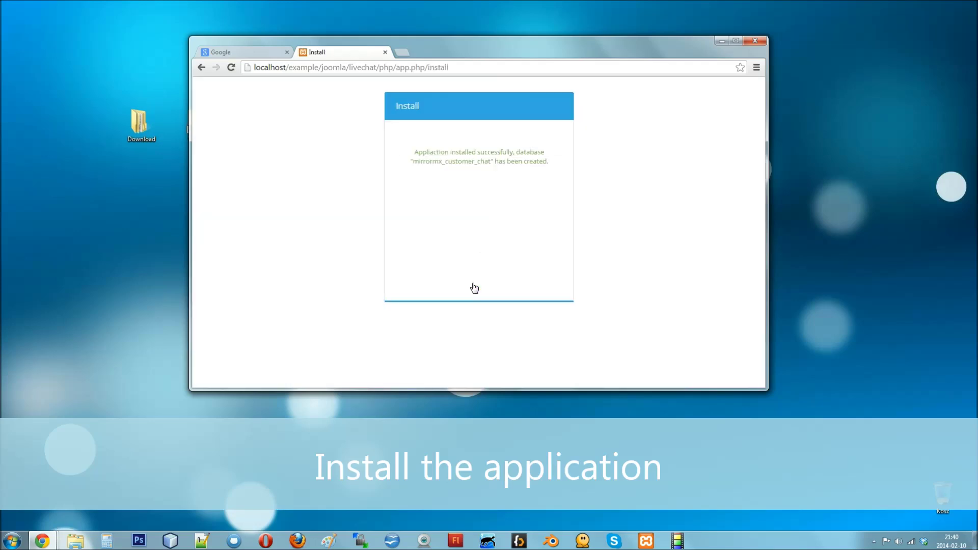
{"action": "left_click", "coordinate": [202, 69]}
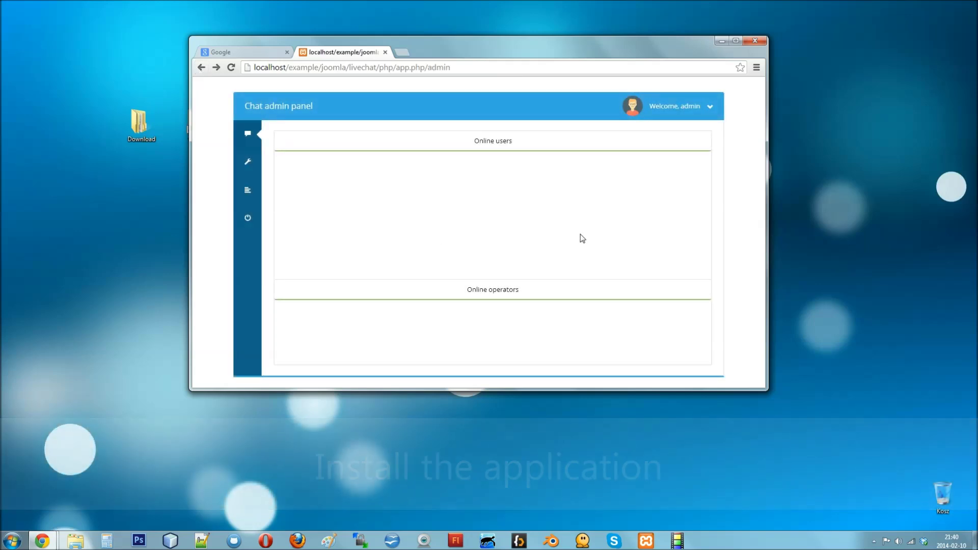
{"action": "left_click", "coordinate": [678, 106]}
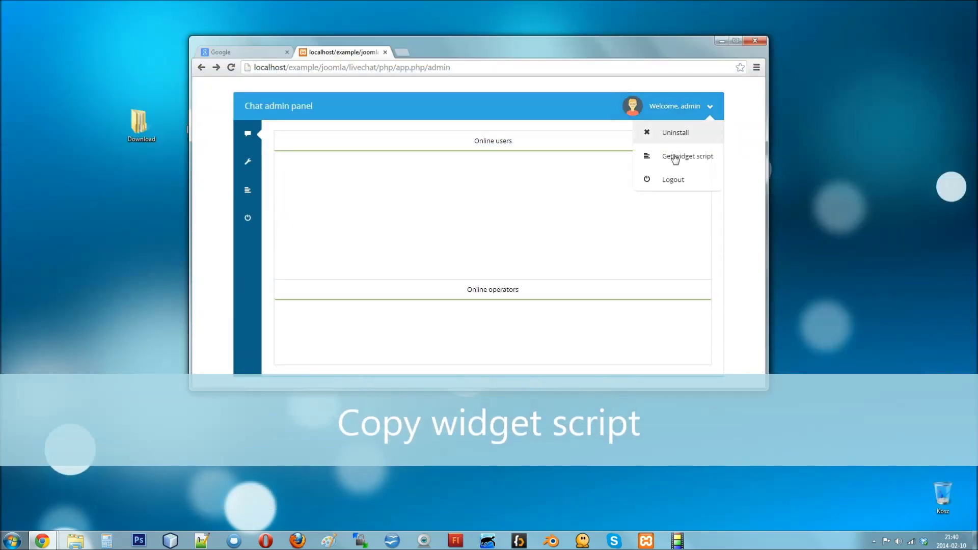
Step: Copy the Joomla copy's widget embedding script, then open the Joomla administrator control panel
{"action": "left_click", "coordinate": [675, 156]}
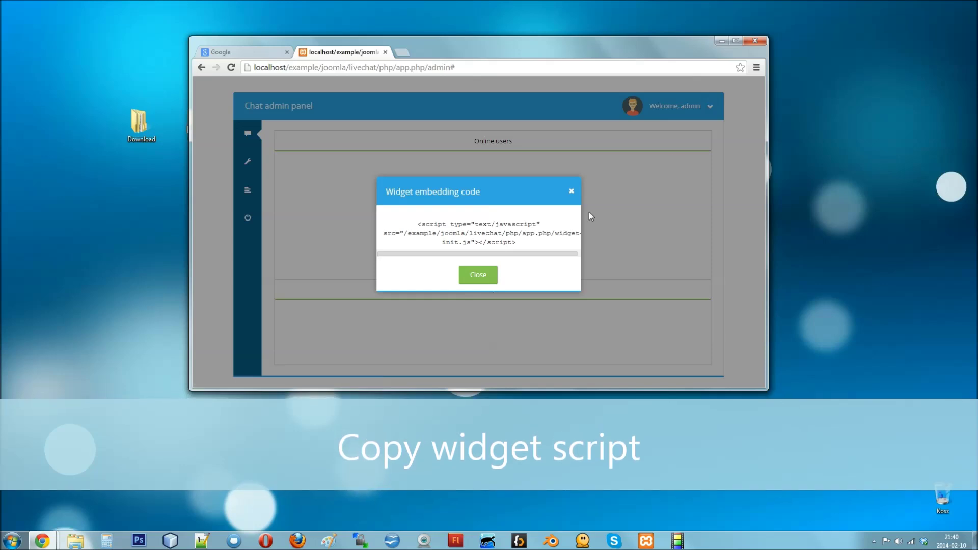
{"action": "left_click_drag", "start_coordinate": [518, 245], "coordinate": [446, 229]}
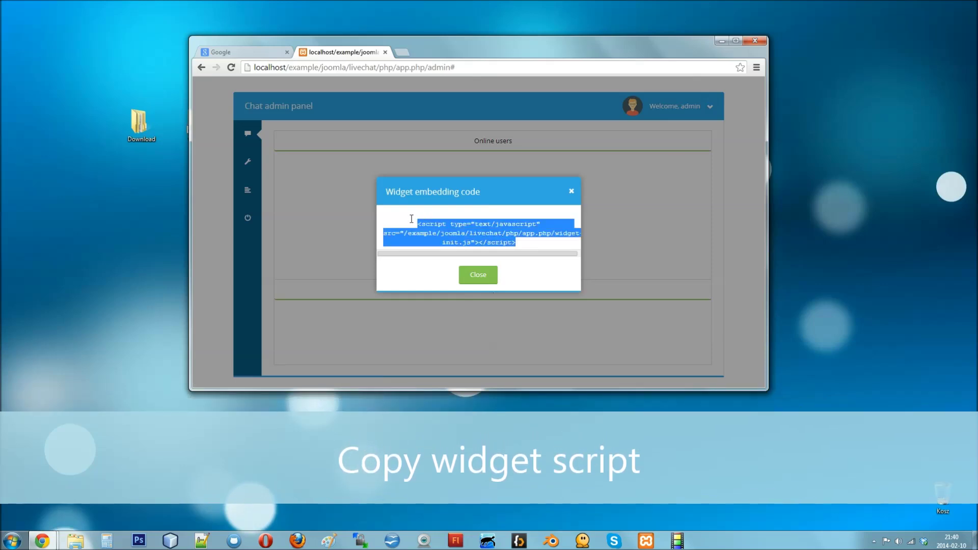
{"action": "right_click", "coordinate": [447, 230]}
{"action": "left_click", "coordinate": [468, 238]}
{"action": "left_click", "coordinate": [481, 275]}
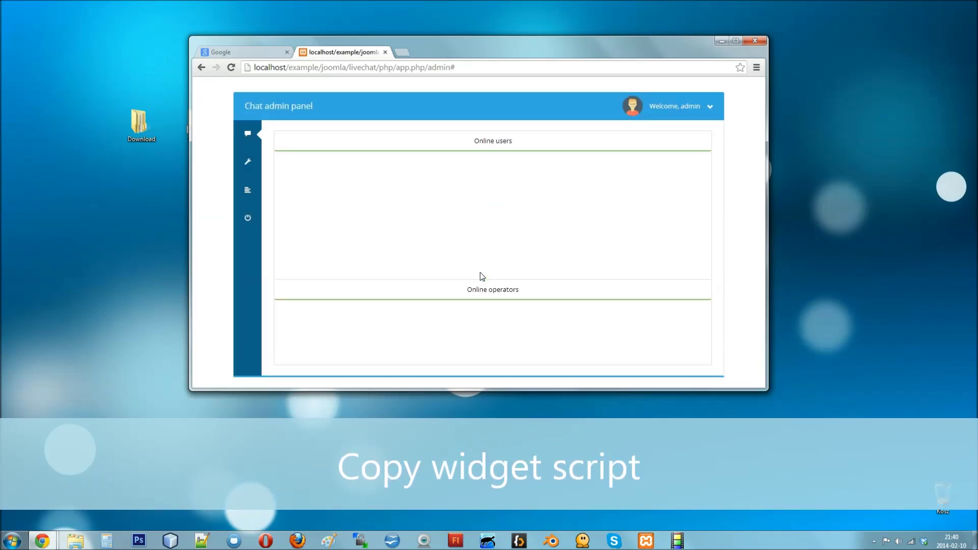
{"action": "left_click", "coordinate": [720, 39]}
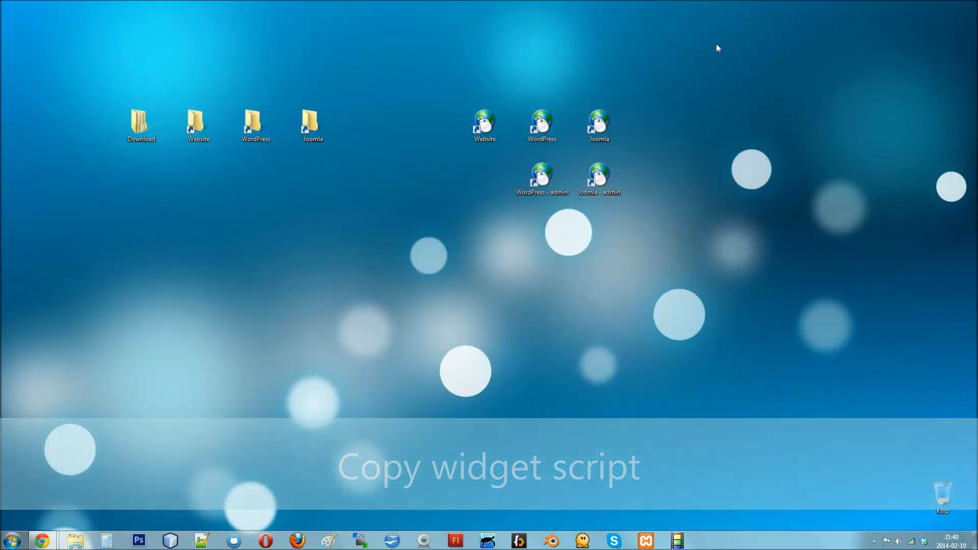
{"action": "double_click", "coordinate": [594, 179]}
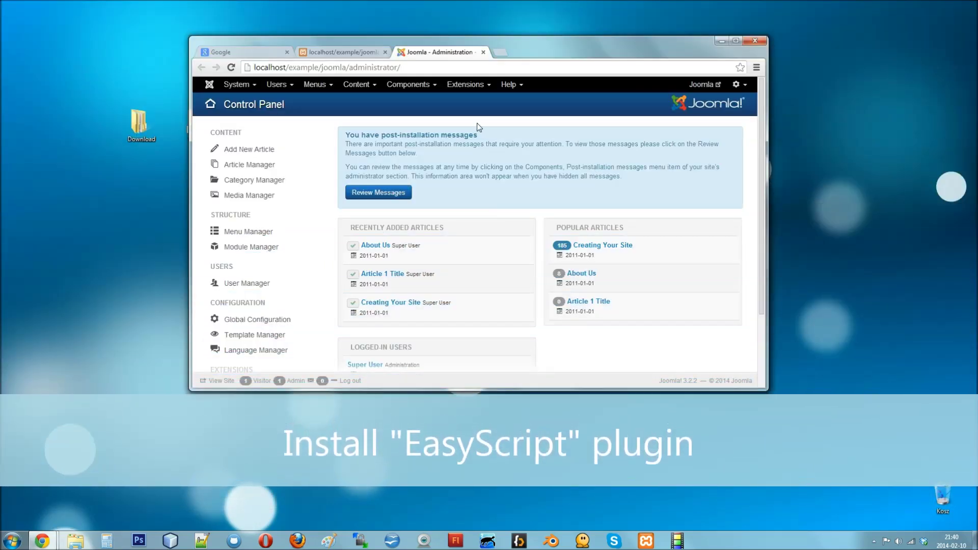
Step: Install the easyscript250.zip package through the Extension Manager
{"action": "left_click", "coordinate": [465, 84]}
{"action": "left_click", "coordinate": [467, 104]}
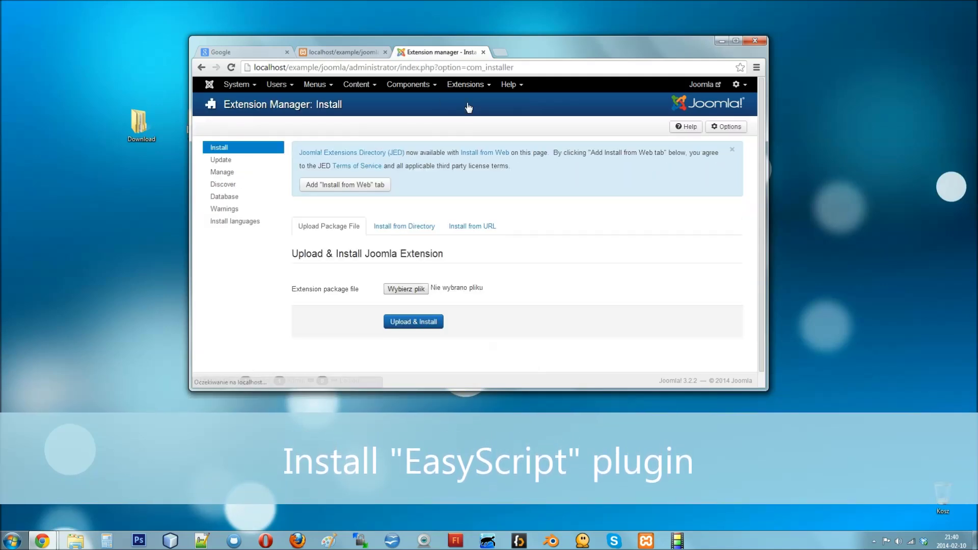
{"action": "left_click", "coordinate": [458, 292]}
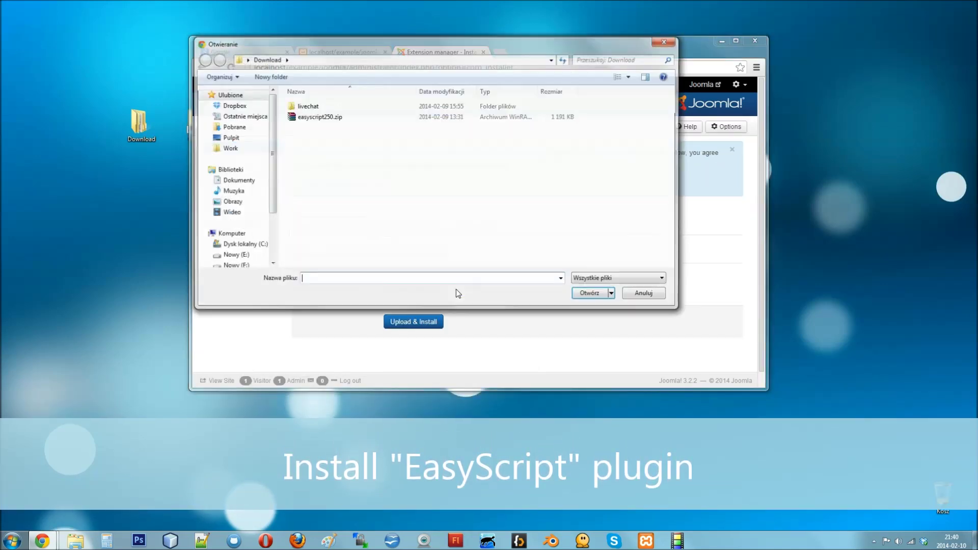
{"action": "double_click", "coordinate": [314, 116]}
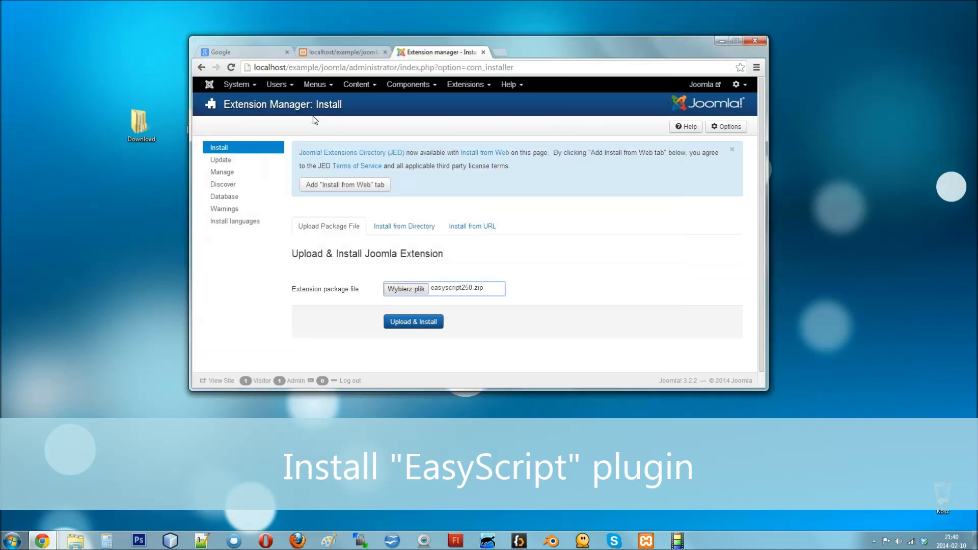
{"action": "left_click", "coordinate": [414, 323]}
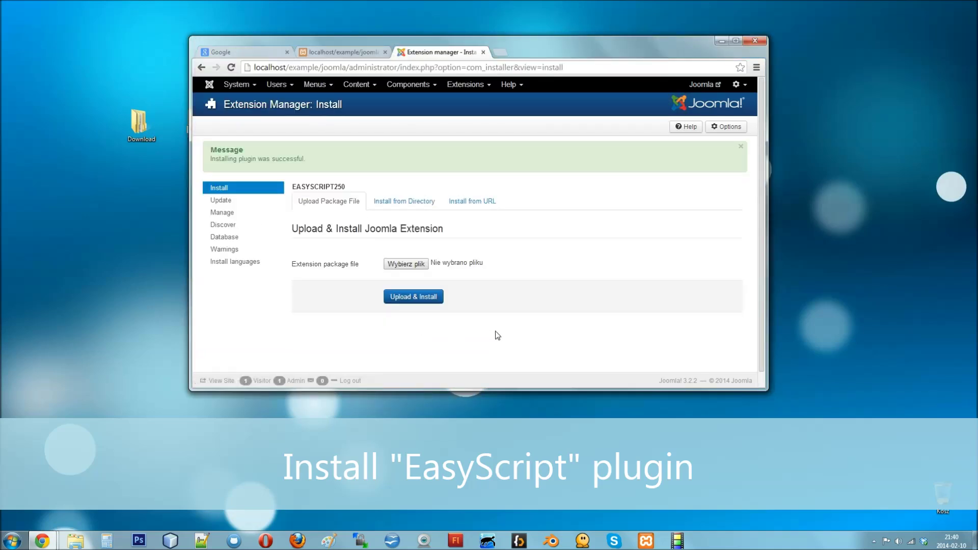
Step: Filter the Plugin Manager list to the 'easyscript' plugin
{"action": "left_click", "coordinate": [461, 85]}
{"action": "left_click", "coordinate": [463, 135]}
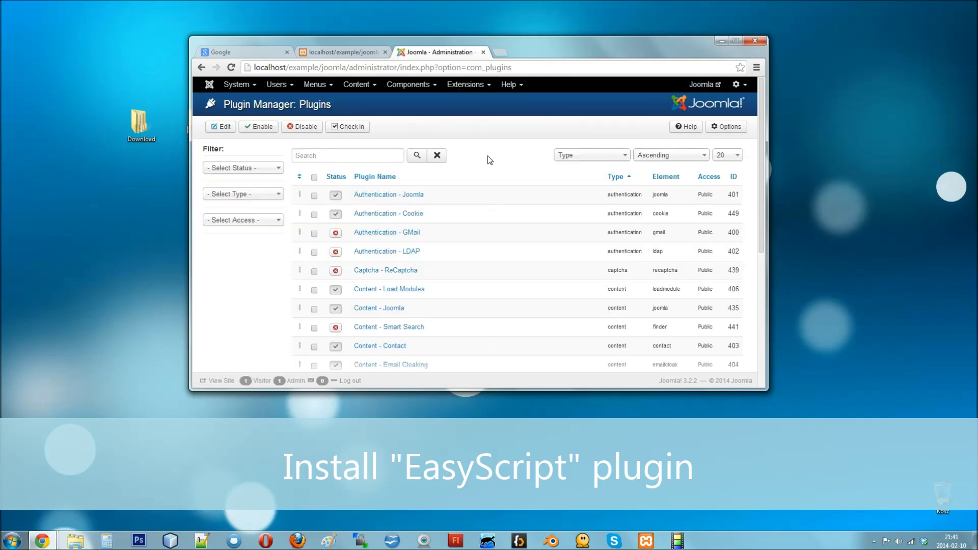
{"action": "left_click", "coordinate": [374, 158]}
{"action": "type", "text": "easyscript"}
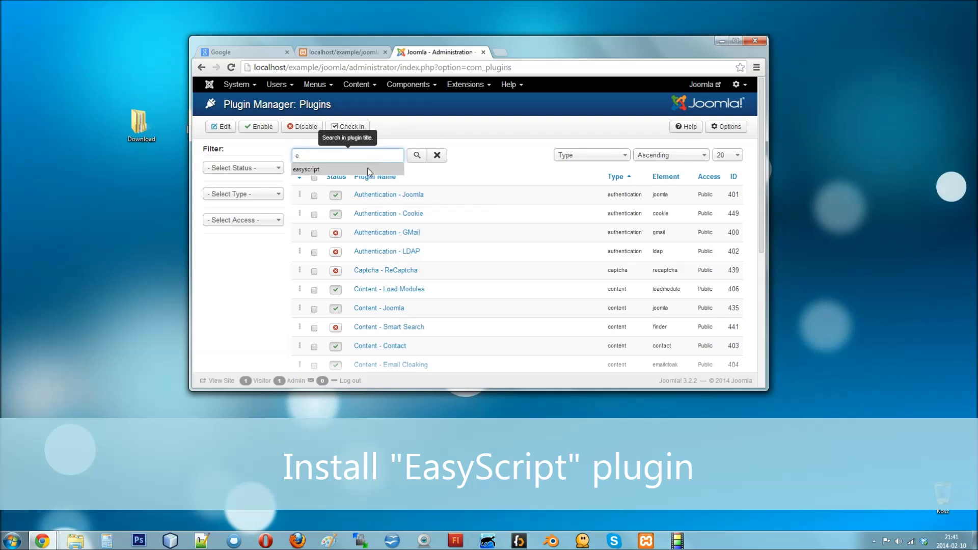
{"action": "left_click", "coordinate": [417, 155]}
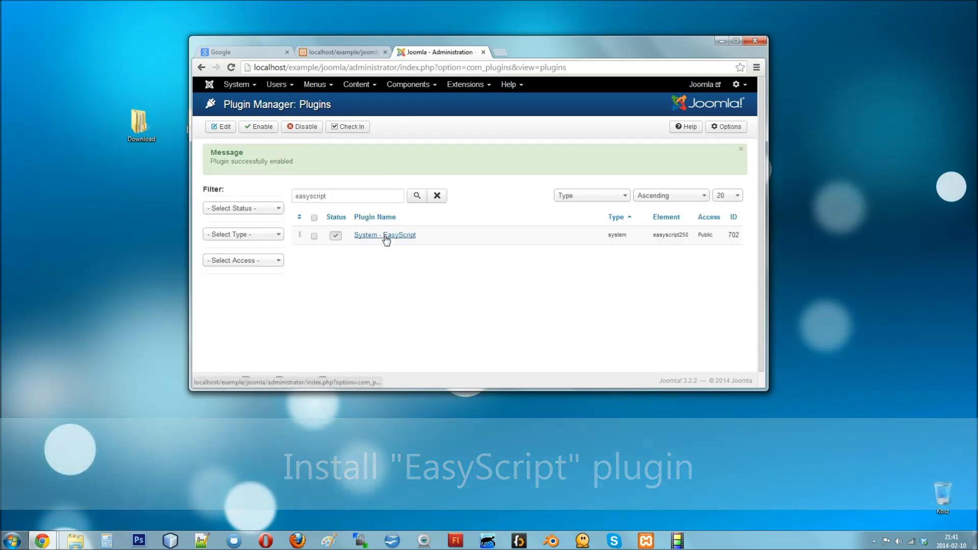
Step: Paste the widget script into System - EasyScript's Additional items on the Other tab and save
{"action": "left_click", "coordinate": [385, 236]}
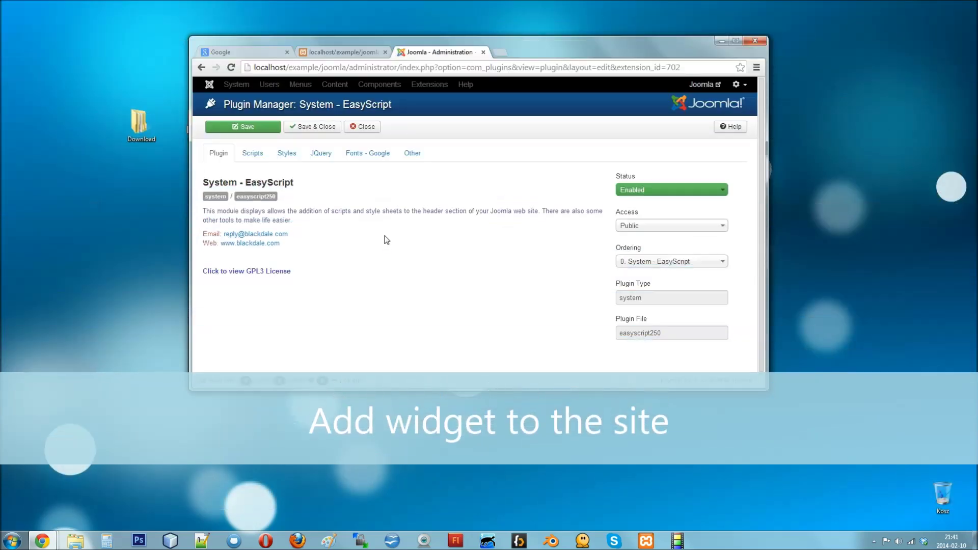
{"action": "left_click", "coordinate": [416, 157]}
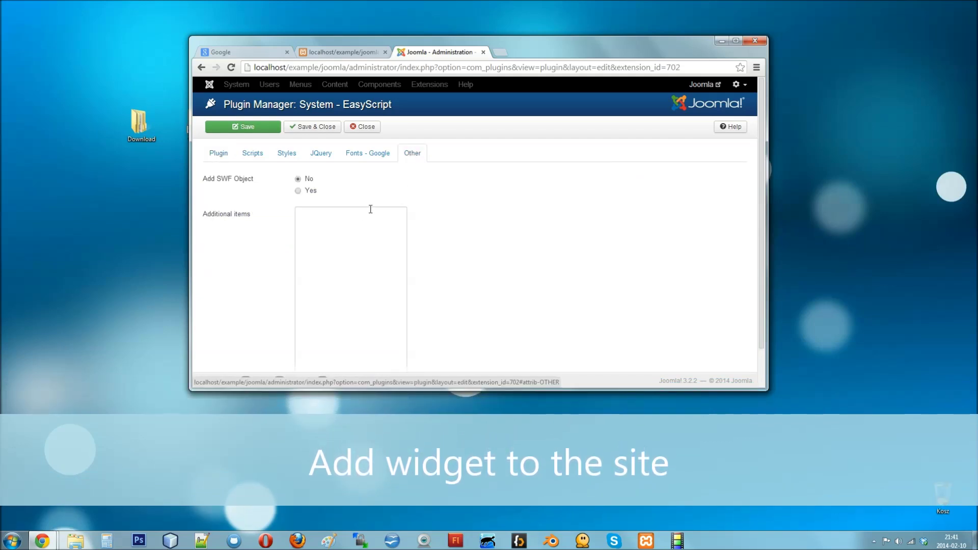
{"action": "right_click", "coordinate": [326, 234]}
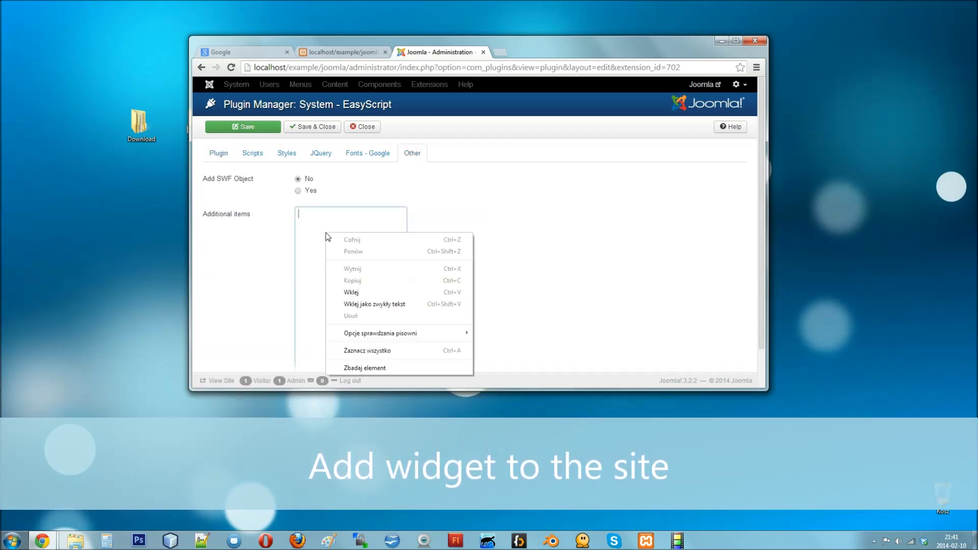
{"action": "left_click", "coordinate": [352, 293]}
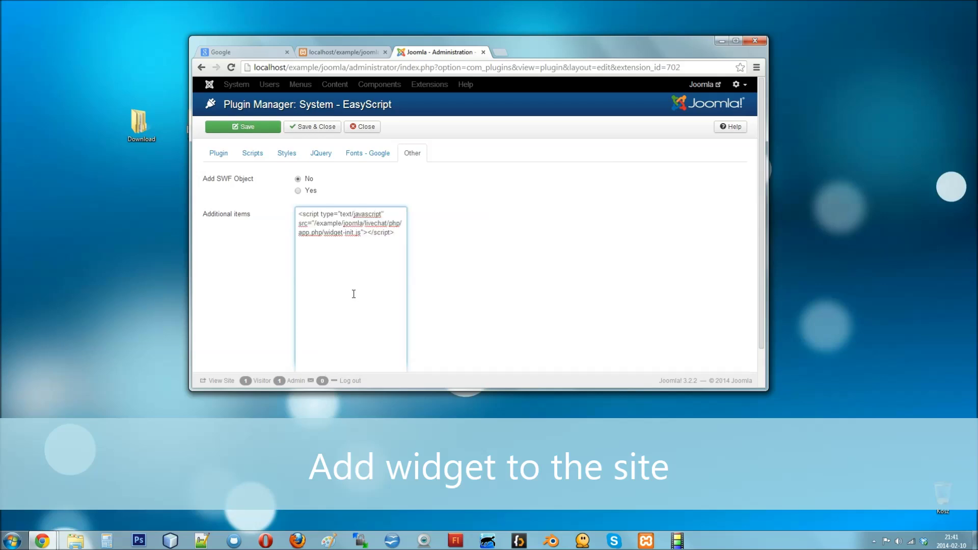
{"action": "left_click", "coordinate": [245, 131]}
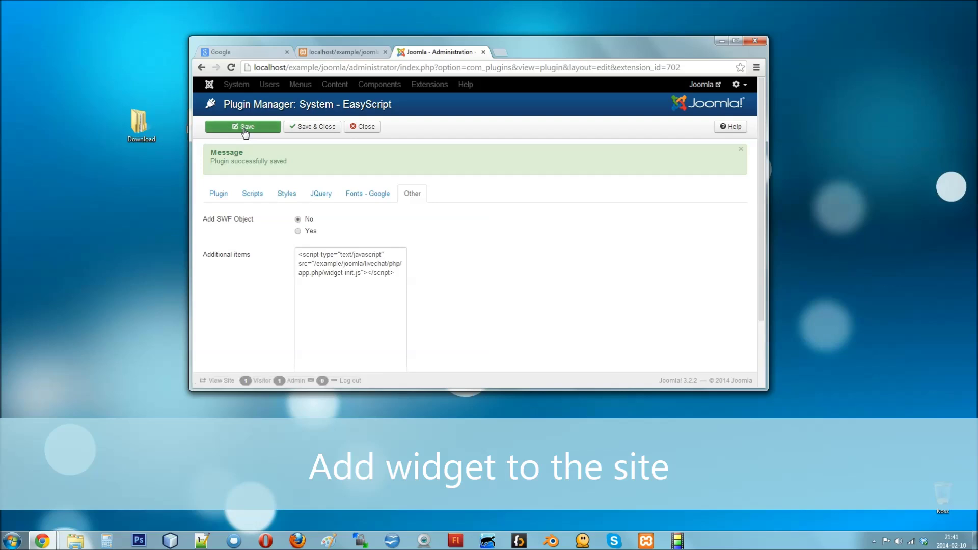
{"action": "left_click", "coordinate": [720, 41]}
Step: Open the Joomla homepage, expand the Contact us widget into its contact form, and close Chrome
{"action": "double_click", "coordinate": [605, 122]}
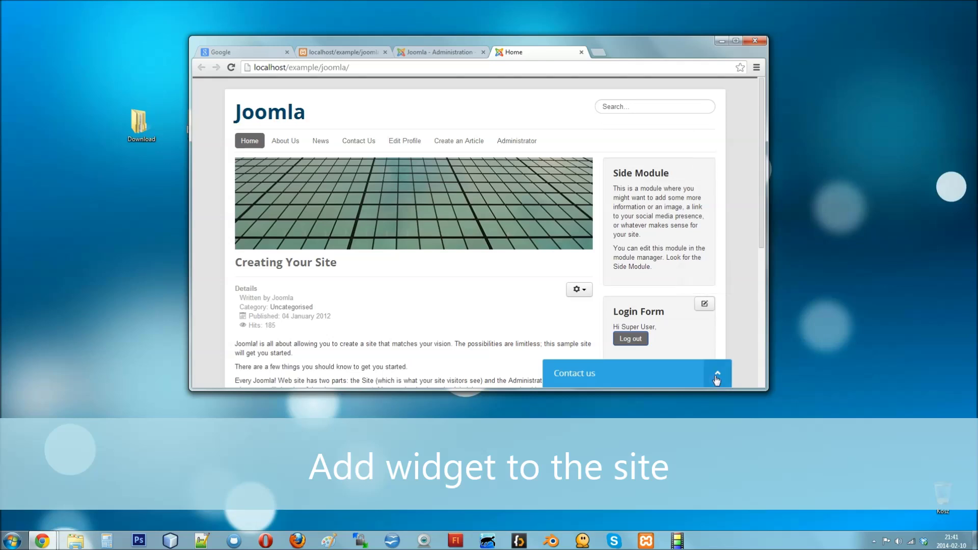
{"action": "left_click", "coordinate": [718, 383]}
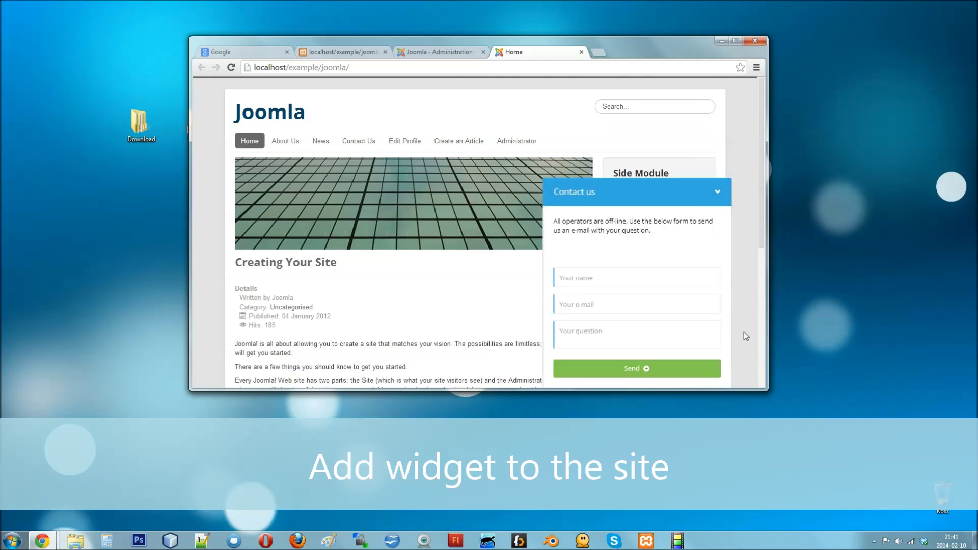
{"action": "left_click", "coordinate": [755, 42]}
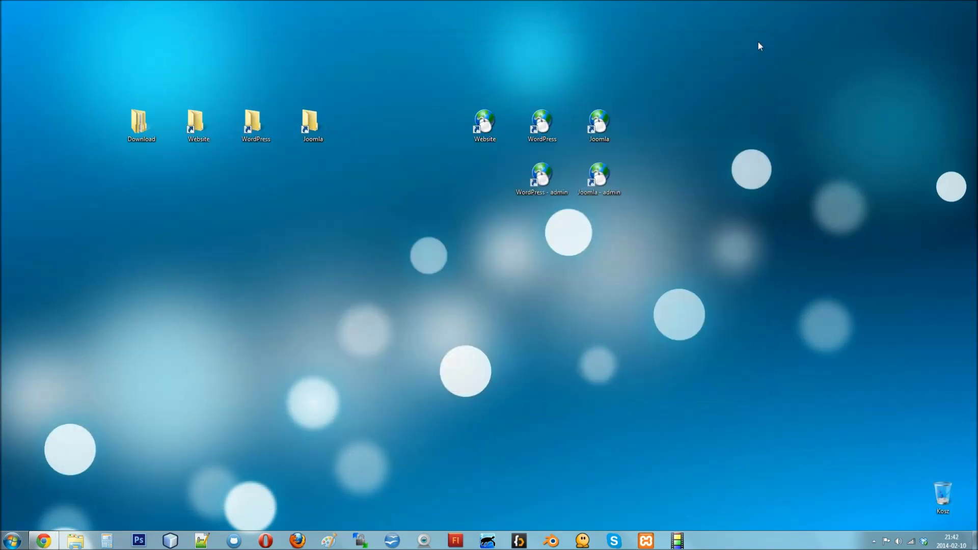